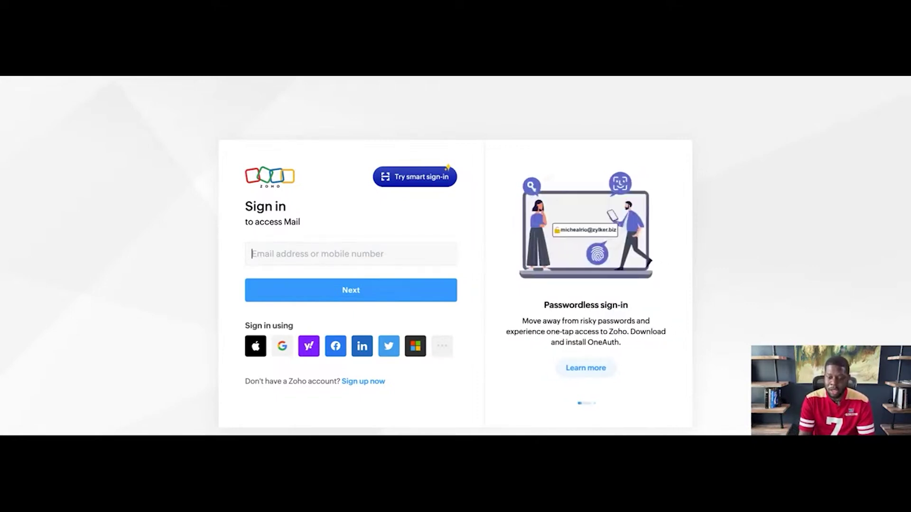
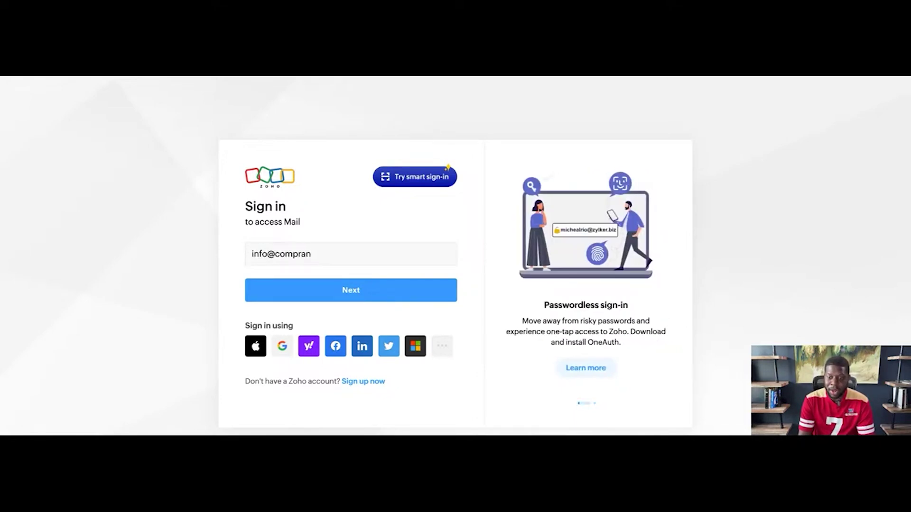
Submit the email address to move on to the password step
{"action": "key", "text": "Return"}
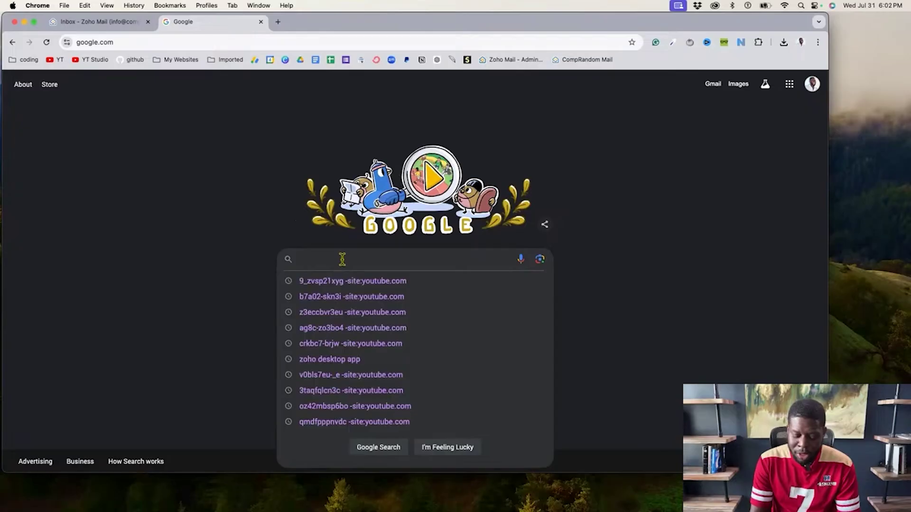
Search Google for 'zoho desktop app'
{"action": "type", "text": "zoho"}
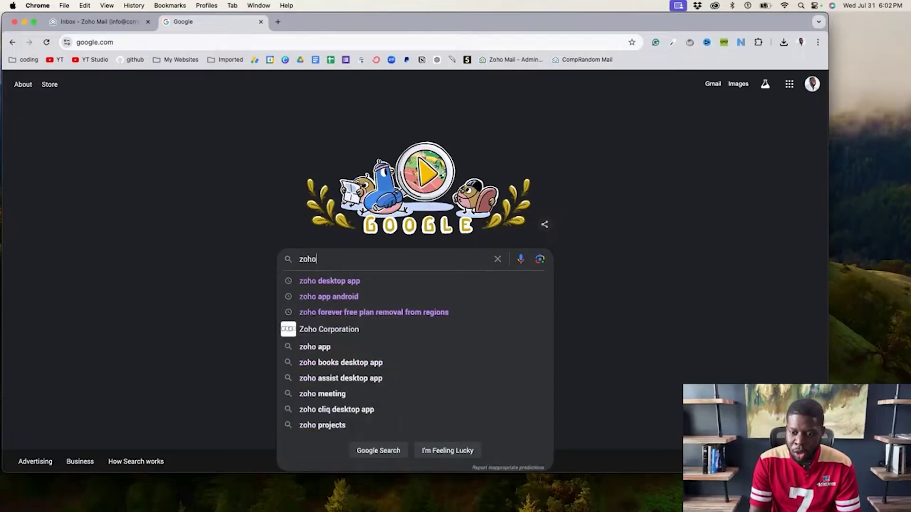
{"action": "type", "text": " desktop app"}
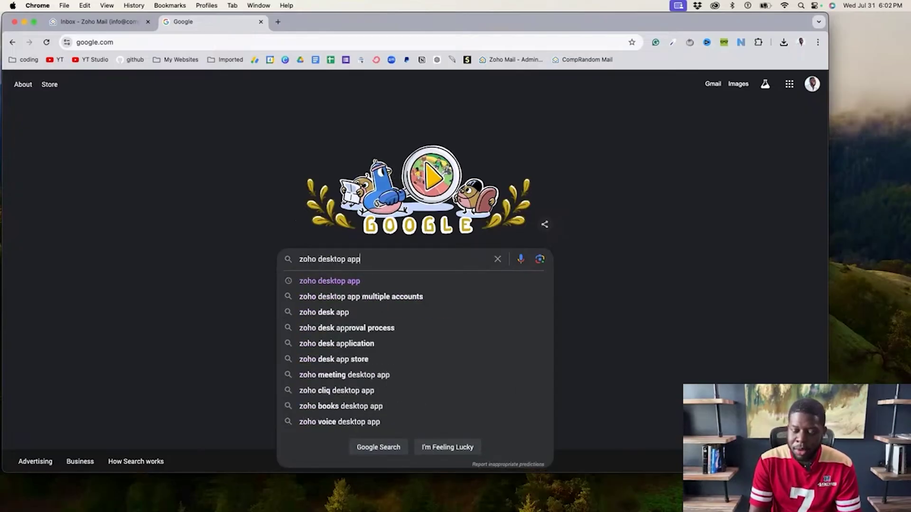
{"action": "key", "text": "Return"}
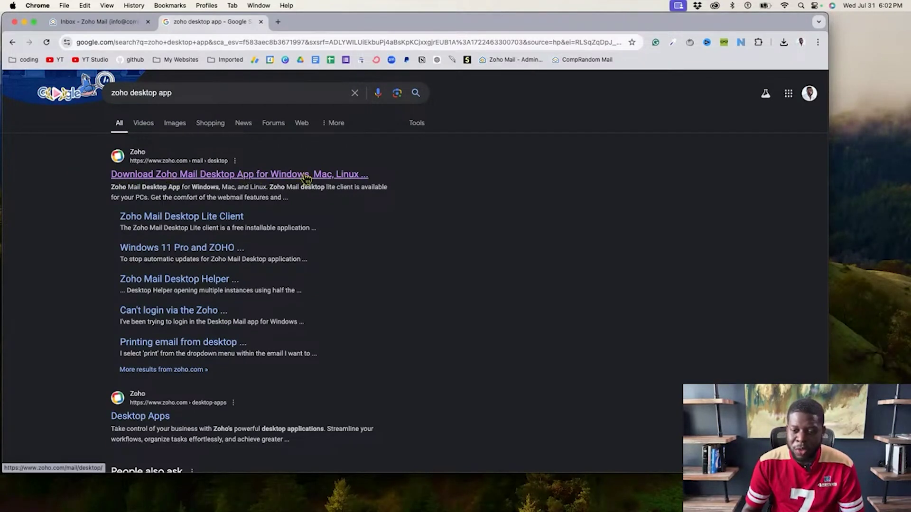
Open the Zoho Mail desktop download page and reveal the Apple and Intel Mac installers
{"action": "left_click", "coordinate": [345, 180]}
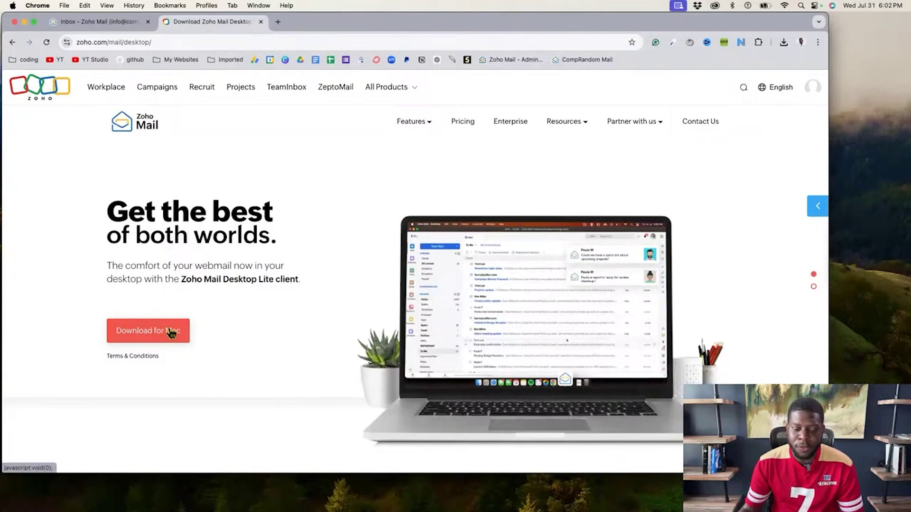
{"action": "left_click", "coordinate": [121, 332]}
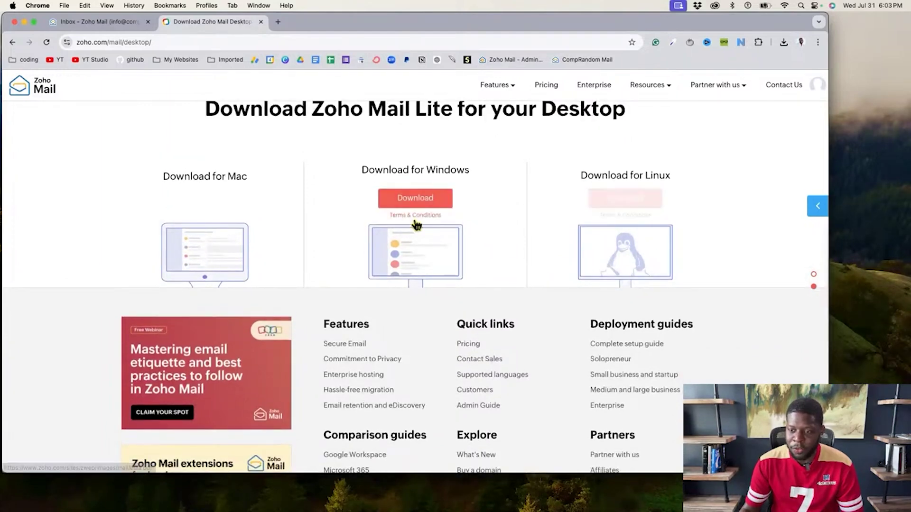
{"action": "scroll", "coordinate": [178, 223], "scroll_direction": "up", "scroll_amount": 3}
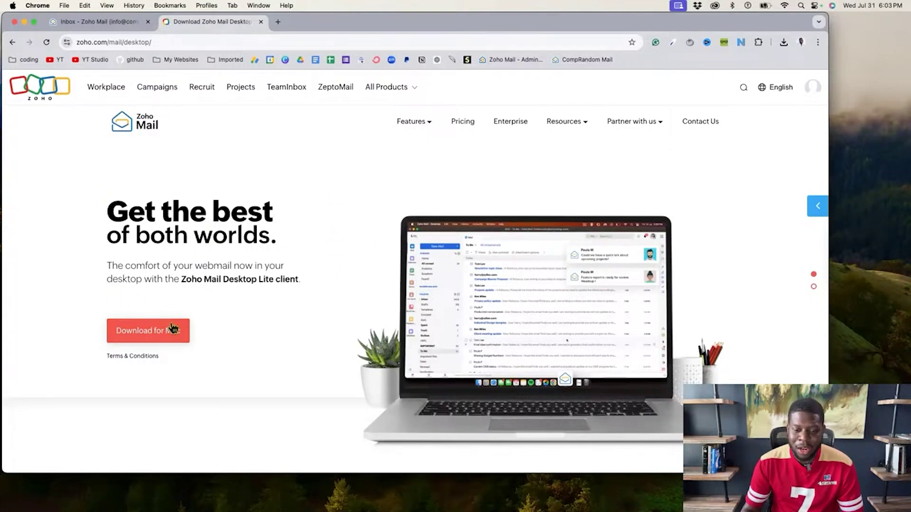
{"action": "left_click", "coordinate": [150, 335]}
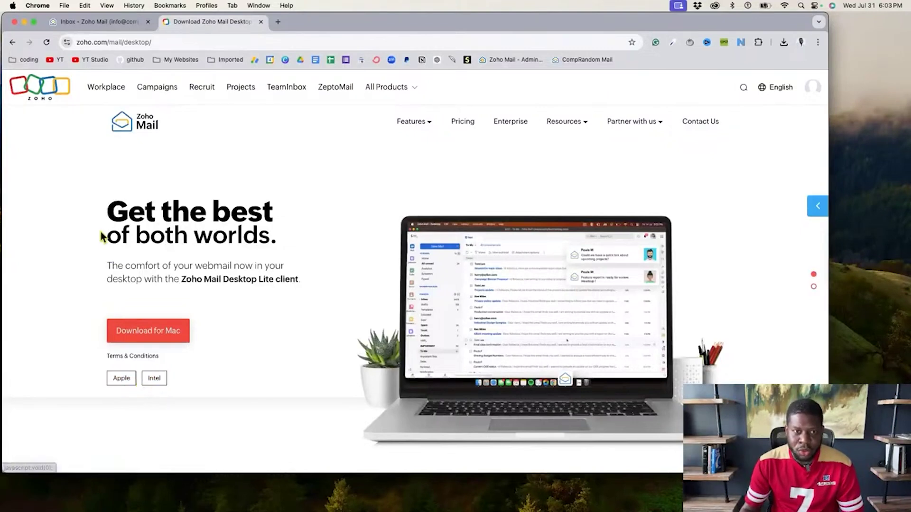
Check About This Mac to confirm the Mac runs on an Apple chip
{"action": "left_click", "coordinate": [12, 5]}
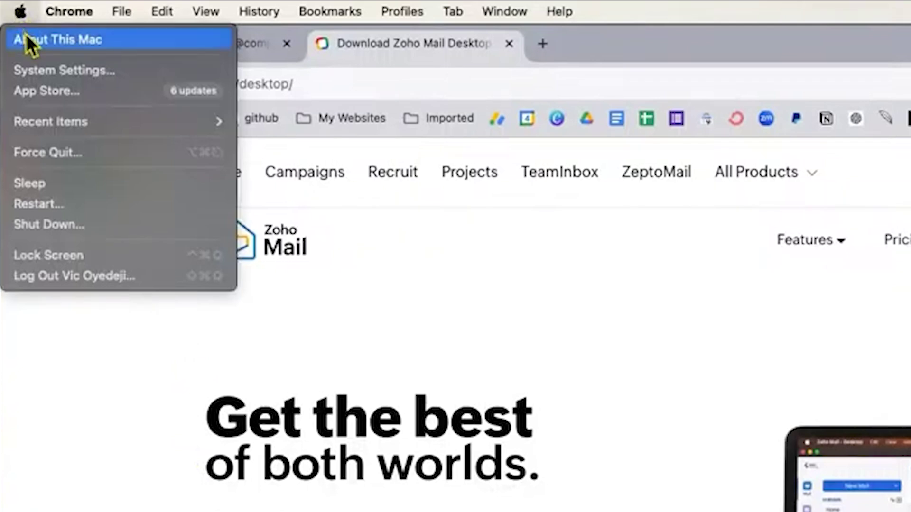
{"action": "left_click", "coordinate": [26, 38]}
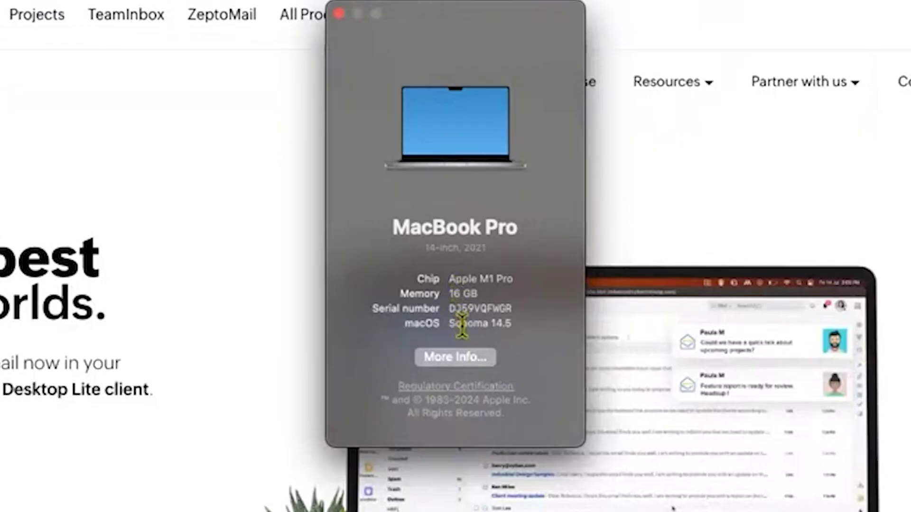
{"action": "double_click", "coordinate": [455, 280]}
{"action": "key", "text": "super+w"}
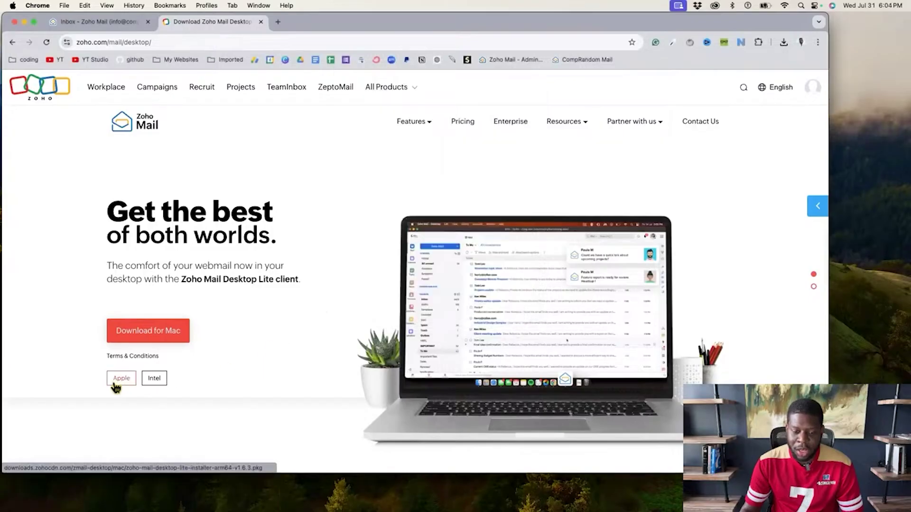
Download the Apple-silicon installer zoho-mail-desktop-lite-installer-arm64-v1.6.3.pkg to the Desktop
{"action": "left_click", "coordinate": [117, 385]}
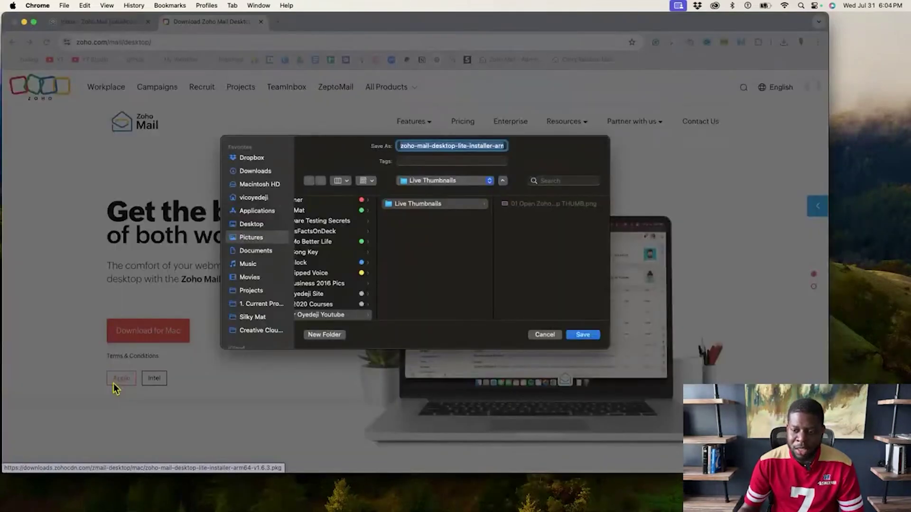
{"action": "left_click", "coordinate": [255, 226]}
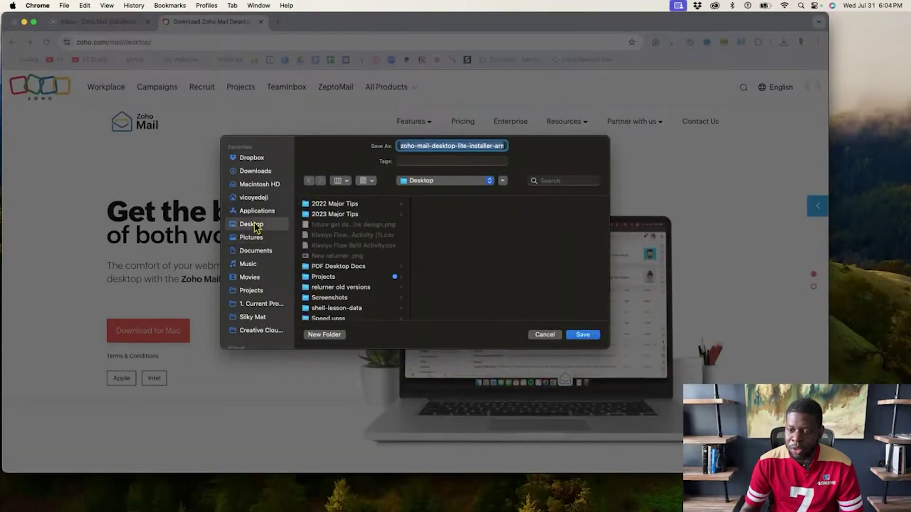
{"action": "left_click", "coordinate": [582, 335]}
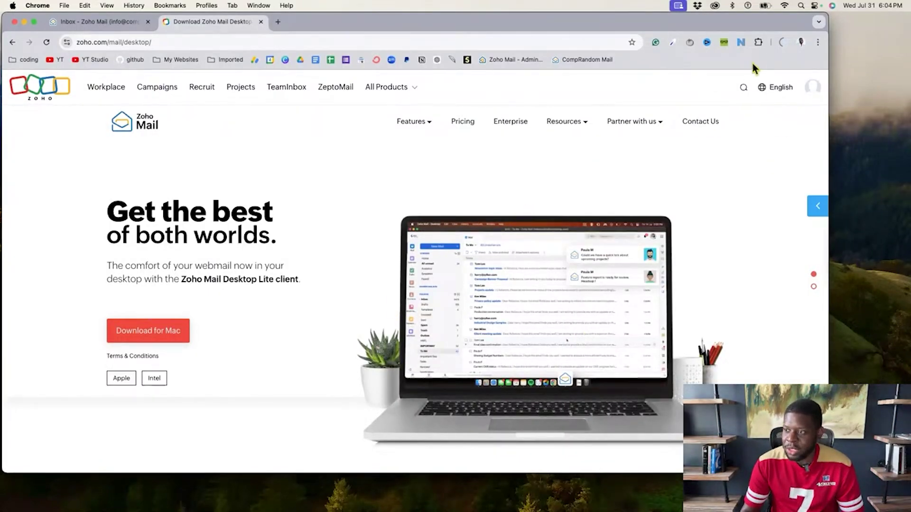
Run the downloaded .pkg to install Zoho Mail - Desktop for all users, authorizing with the Mac password
{"action": "left_click", "coordinate": [781, 43]}
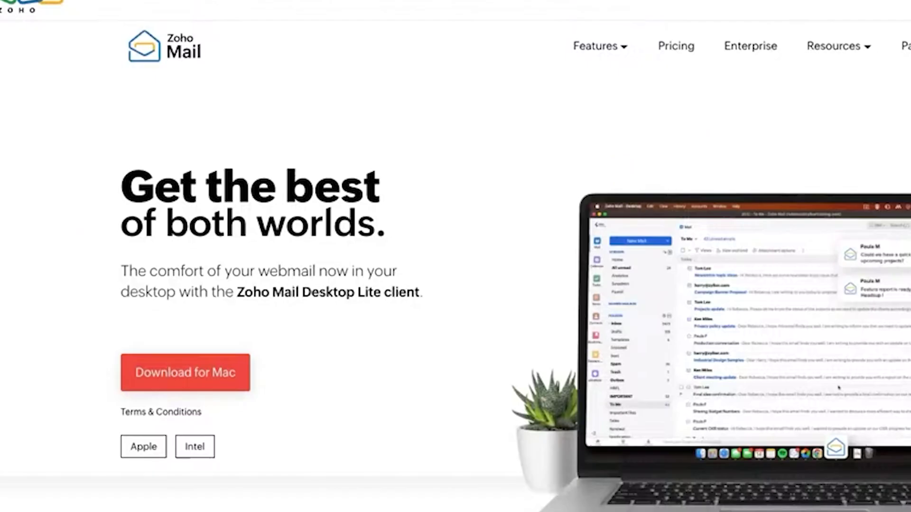
{"action": "left_click_drag", "start_coordinate": [1, 285], "coordinate": [449, 76]}
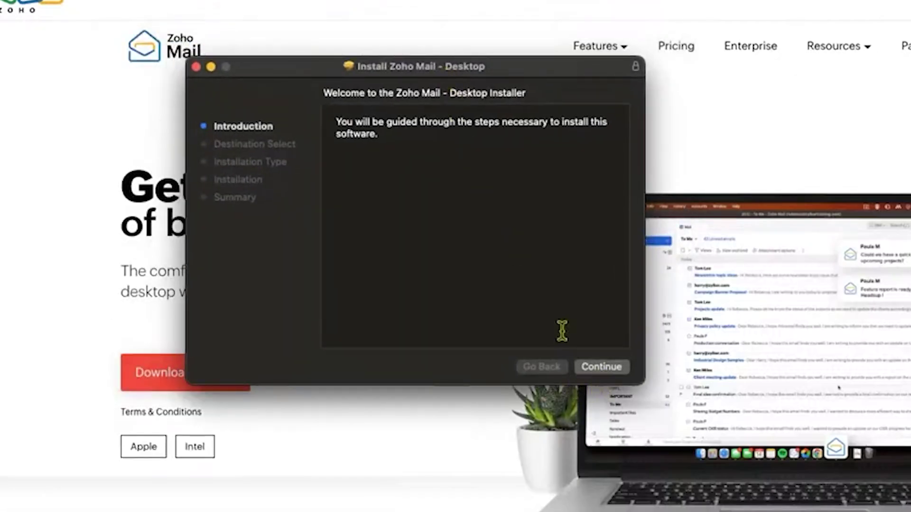
{"action": "left_click", "coordinate": [600, 367]}
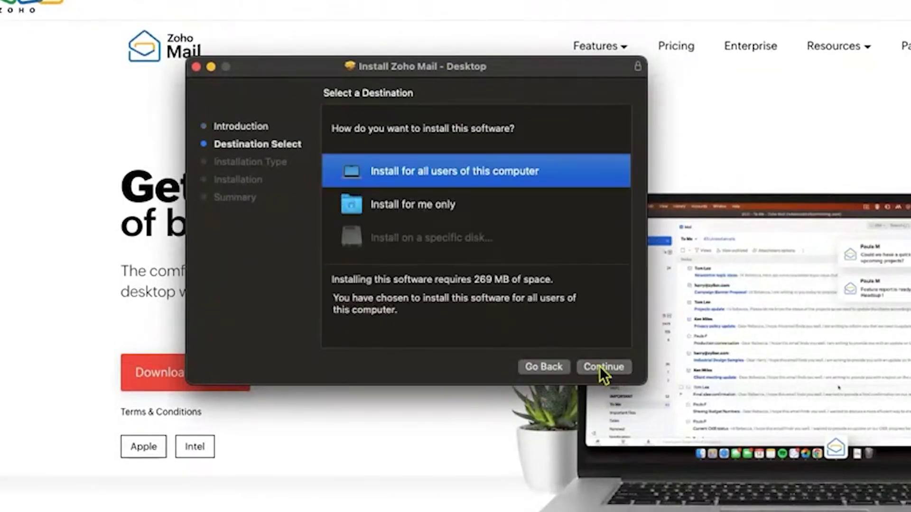
{"action": "left_click", "coordinate": [599, 367]}
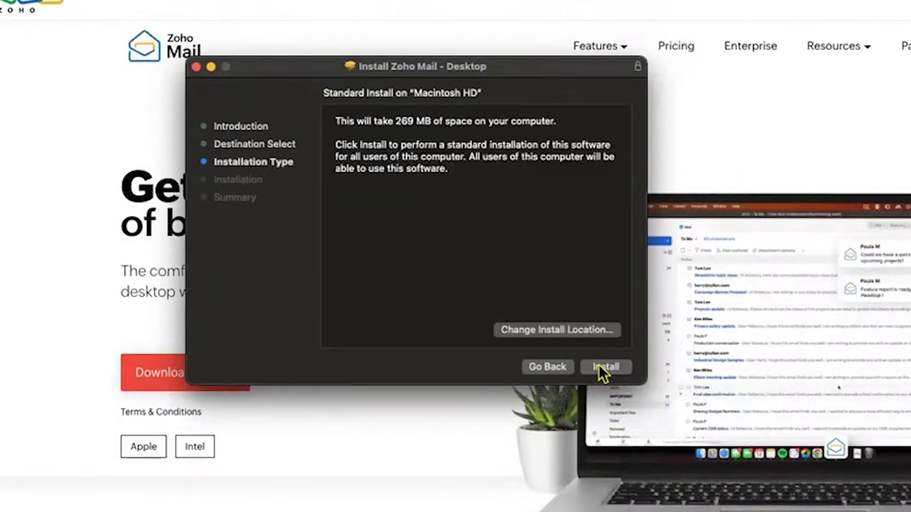
{"action": "left_click", "coordinate": [600, 366]}
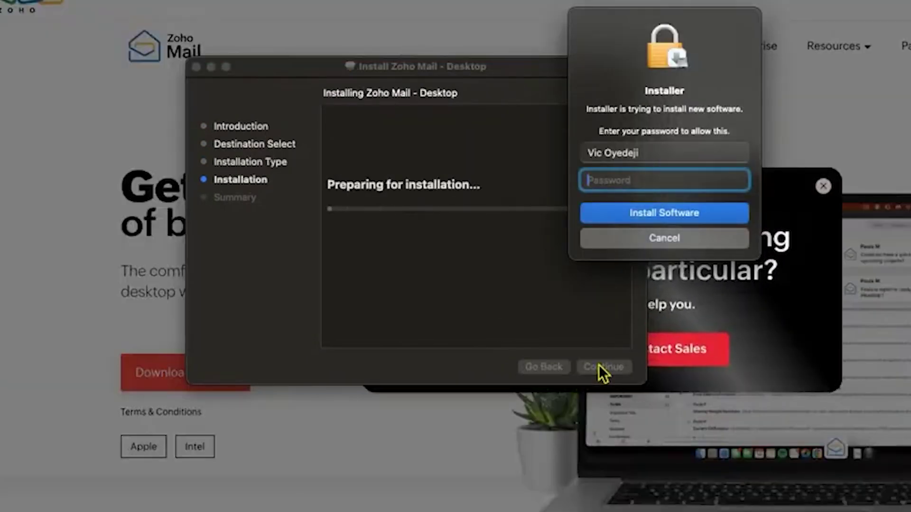
{"action": "type", "text": "••"}
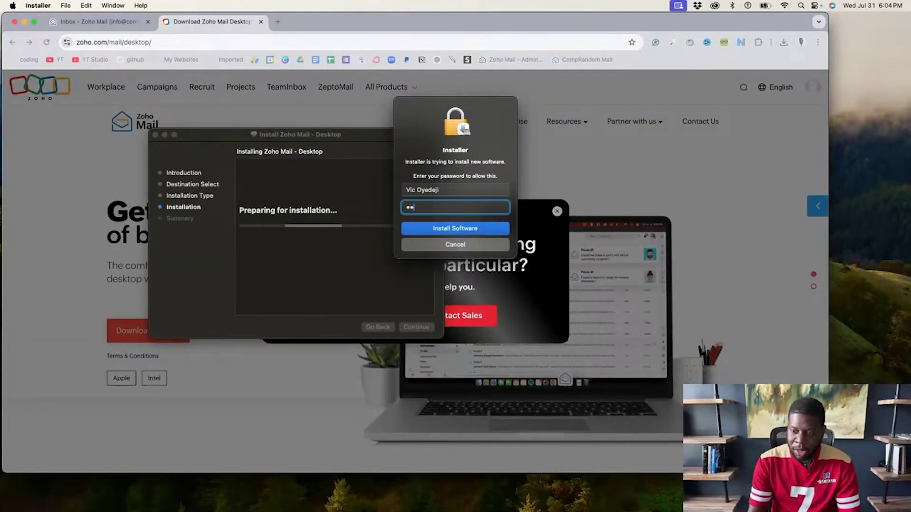
{"action": "type", "text": "•••••"}
{"action": "key", "text": "Return"}
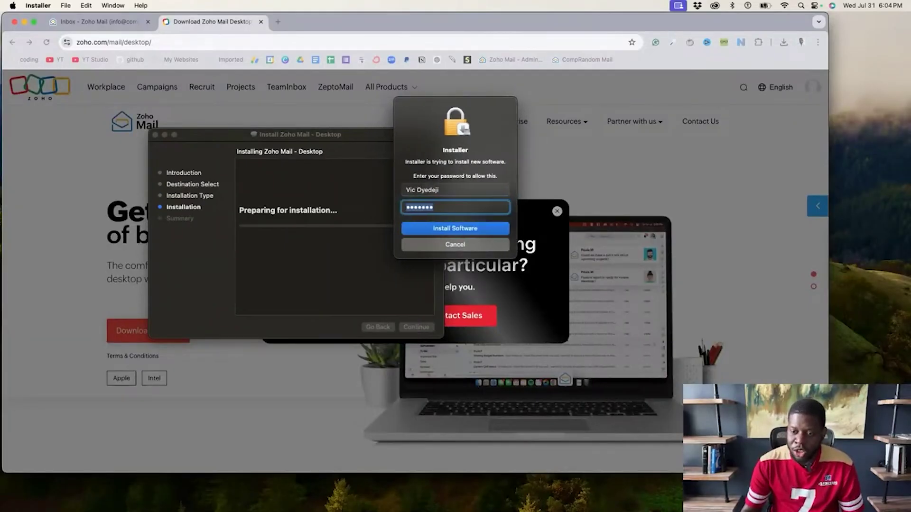
{"action": "type", "text": "•••••••"}
{"action": "key", "text": "Return"}
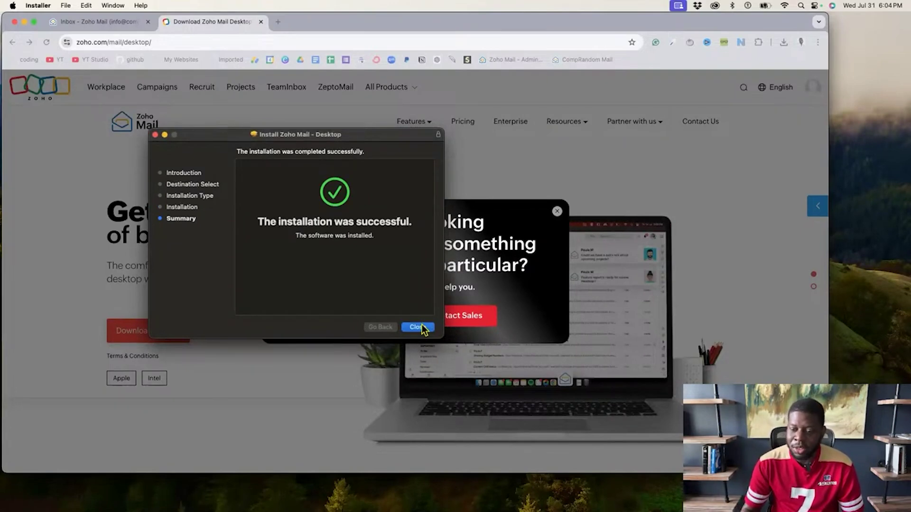
{"action": "left_click", "coordinate": [415, 327]}
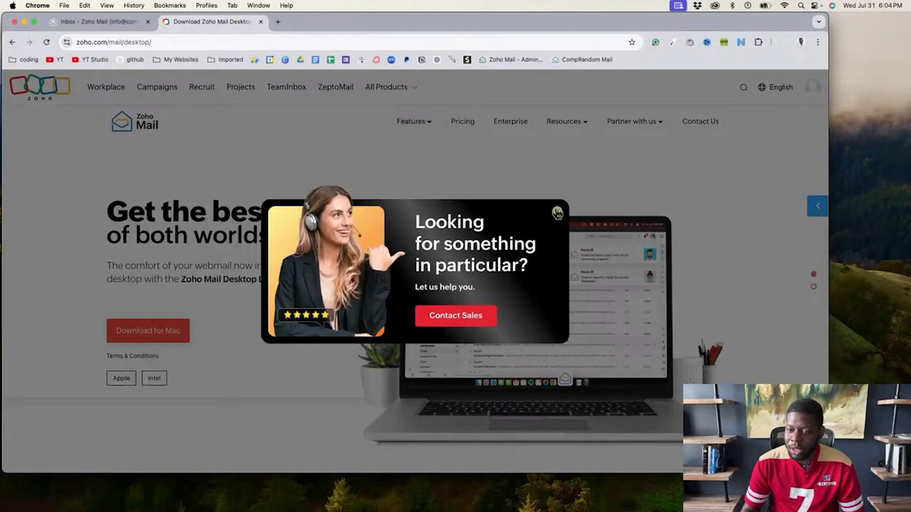
Dismiss the Zoho sales popup and show the Applications folder in a new Finder window
{"action": "left_click", "coordinate": [557, 214]}
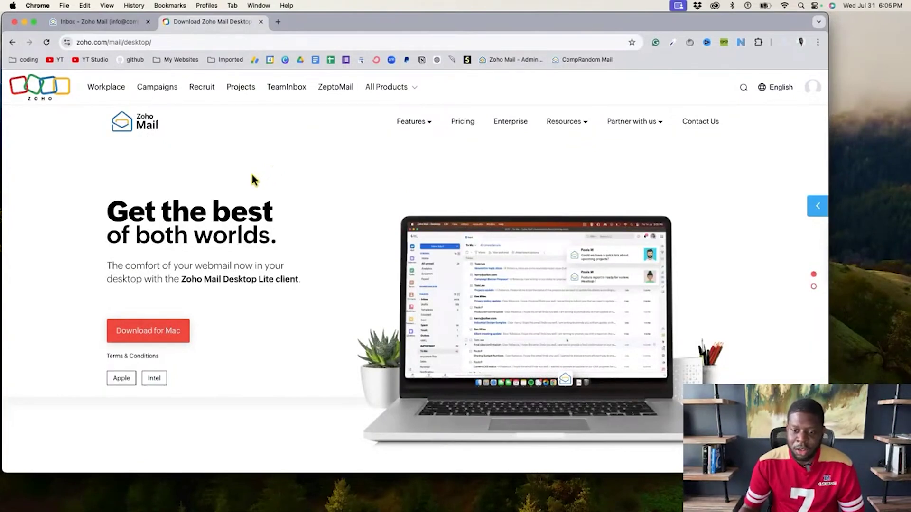
{"action": "left_click", "coordinate": [148, 491]}
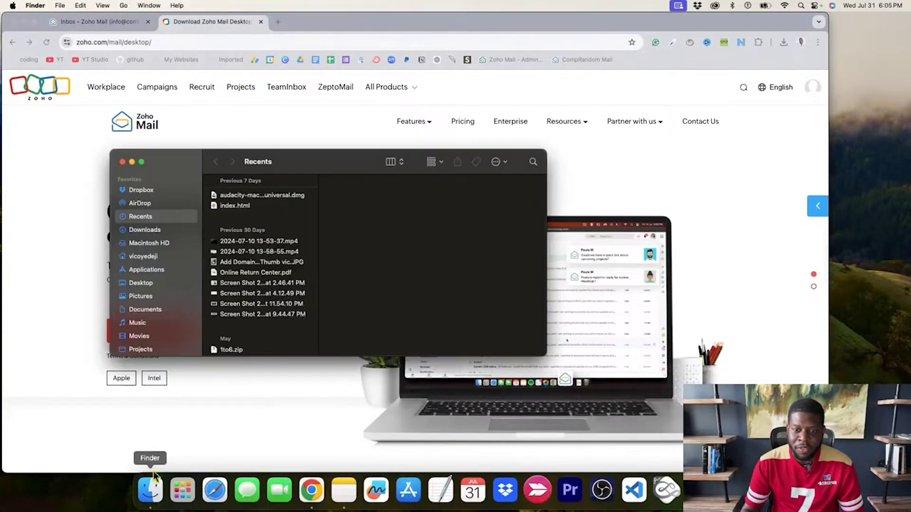
{"action": "left_click", "coordinate": [146, 282]}
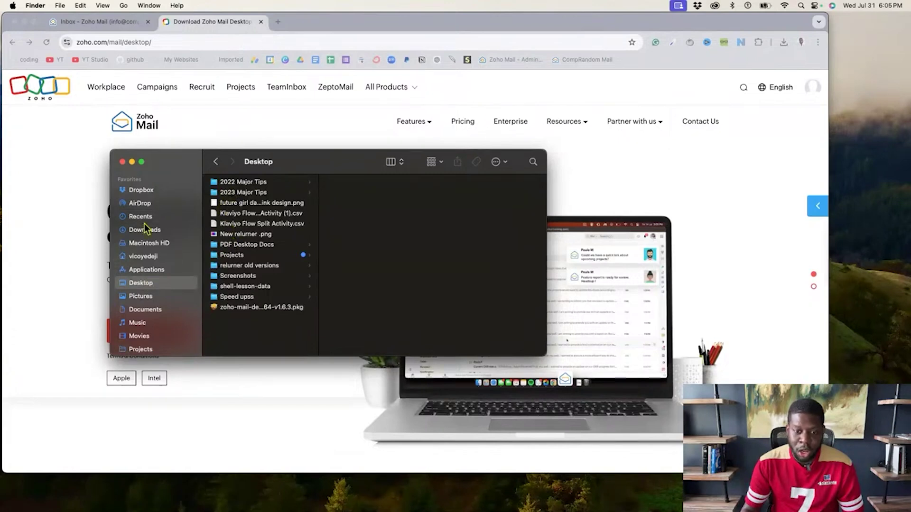
{"action": "left_click", "coordinate": [158, 268]}
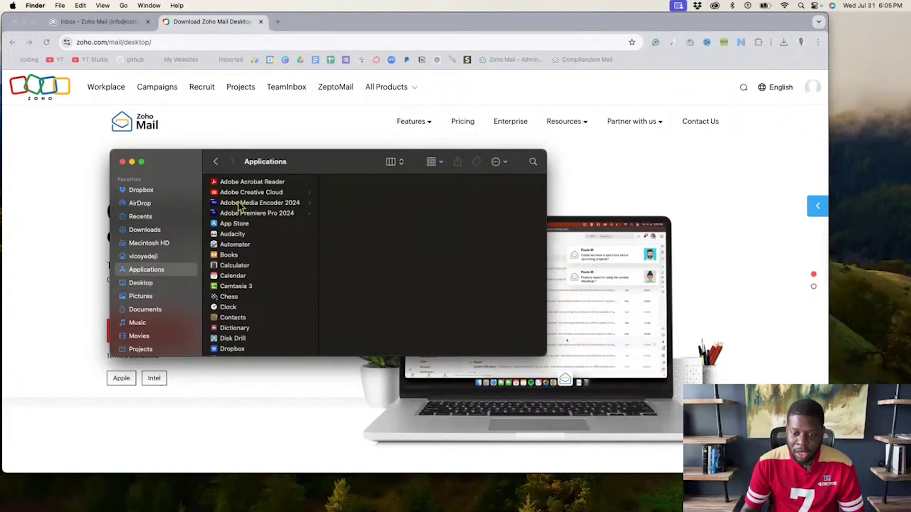
Drag Zoho Mail - Desktop from Applications onto the Dock
{"action": "scroll", "coordinate": [240, 208], "scroll_direction": "down", "scroll_amount": 1}
{"action": "scroll", "coordinate": [240, 205], "scroll_direction": "down", "scroll_amount": 10}
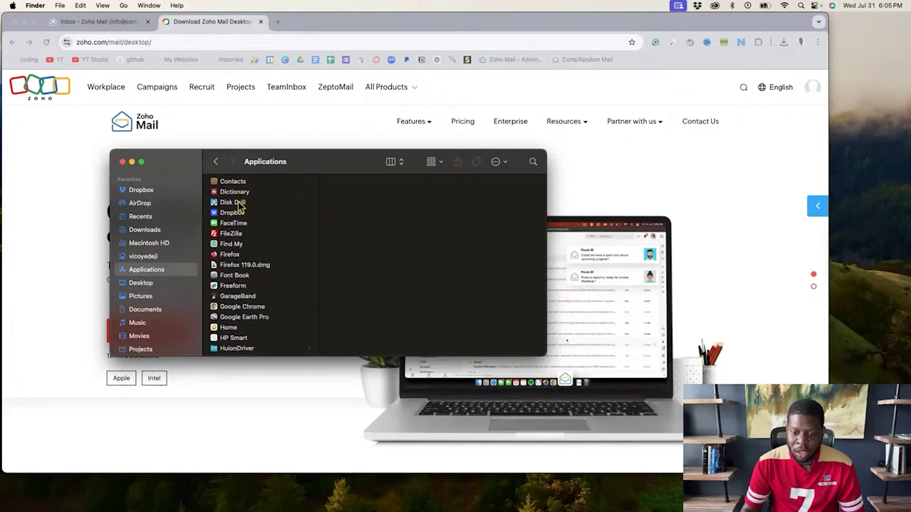
{"action": "scroll", "coordinate": [239, 204], "scroll_direction": "down", "scroll_amount": 12}
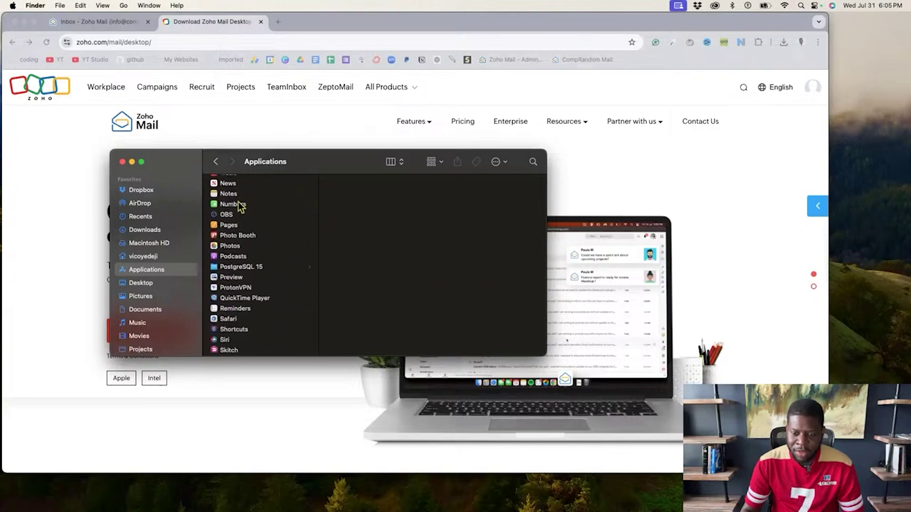
{"action": "scroll", "coordinate": [240, 207], "scroll_direction": "down", "scroll_amount": 5}
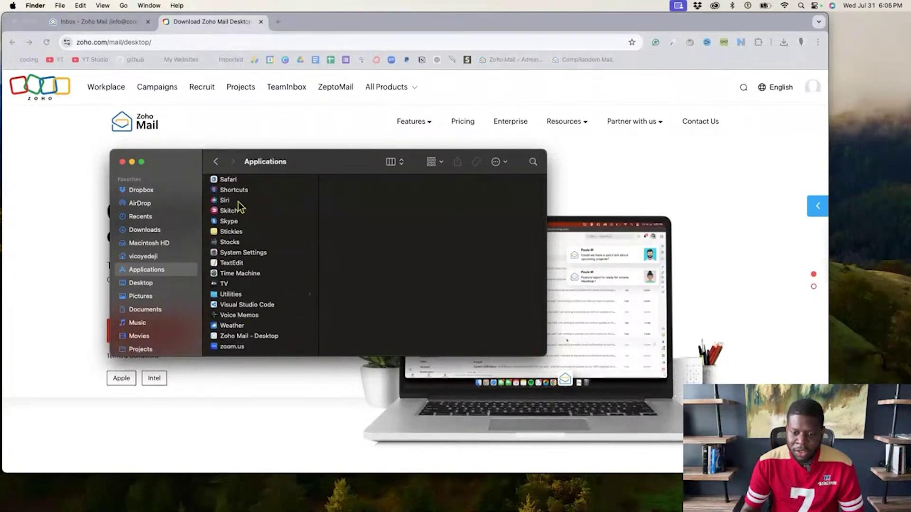
{"action": "left_click", "coordinate": [229, 337]}
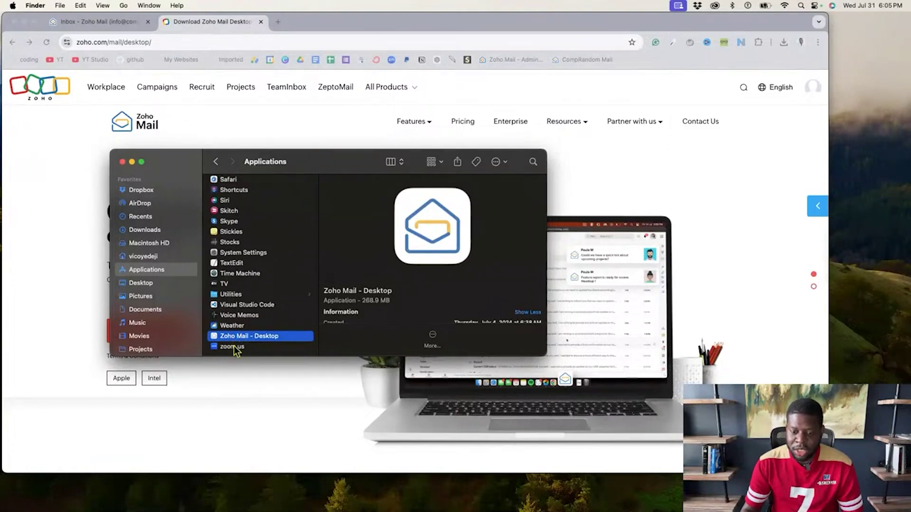
{"action": "left_click_drag", "start_coordinate": [235, 339], "coordinate": [261, 494]}
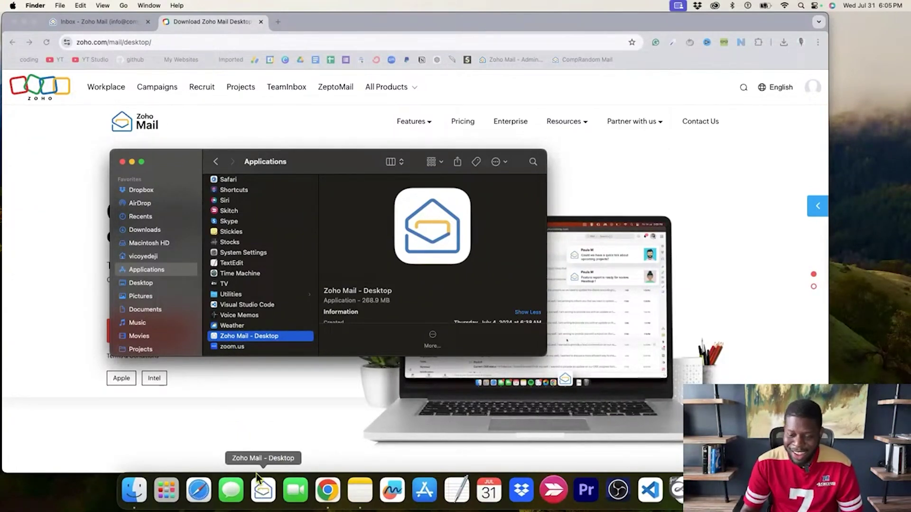
Launch Zoho Mail - Desktop, reopening its previous windows
{"action": "double_click", "coordinate": [235, 335]}
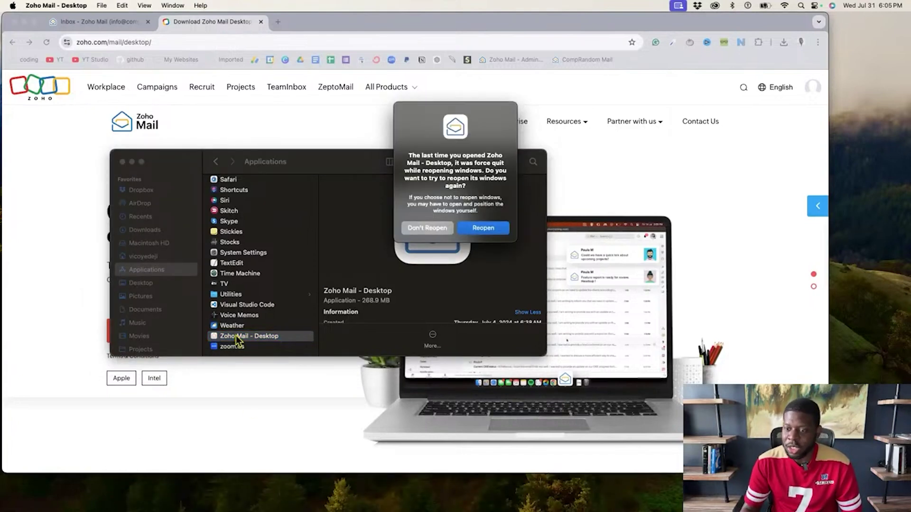
{"action": "left_click", "coordinate": [483, 229]}
{"action": "left_click_drag", "start_coordinate": [293, 80], "coordinate": [417, 59]}
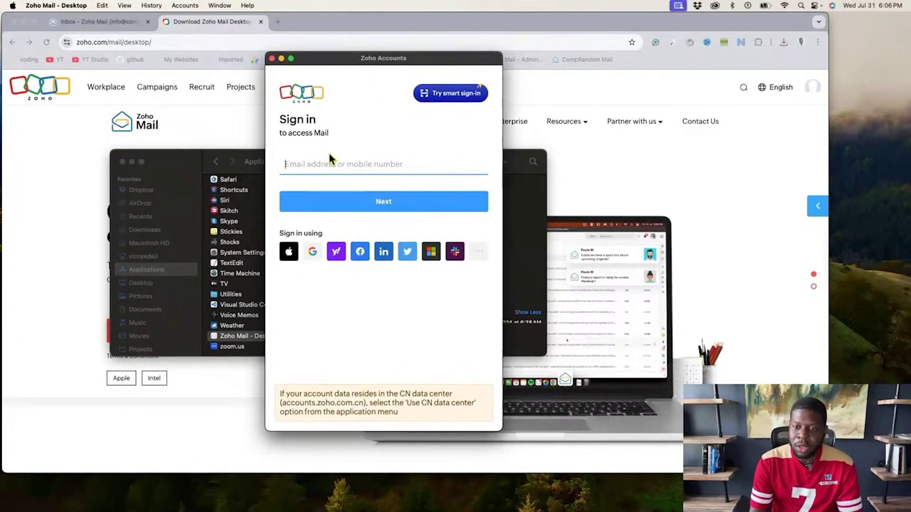
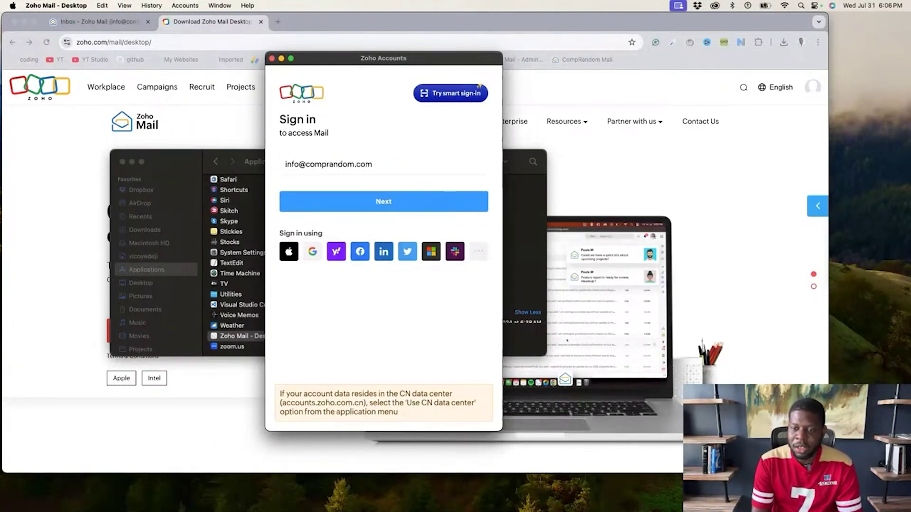
Sign in with the account email and password, retyping a mistyped password, and postpone MFA setup
{"action": "key", "text": "Return"}
{"action": "type", "text": "••••••••••"}
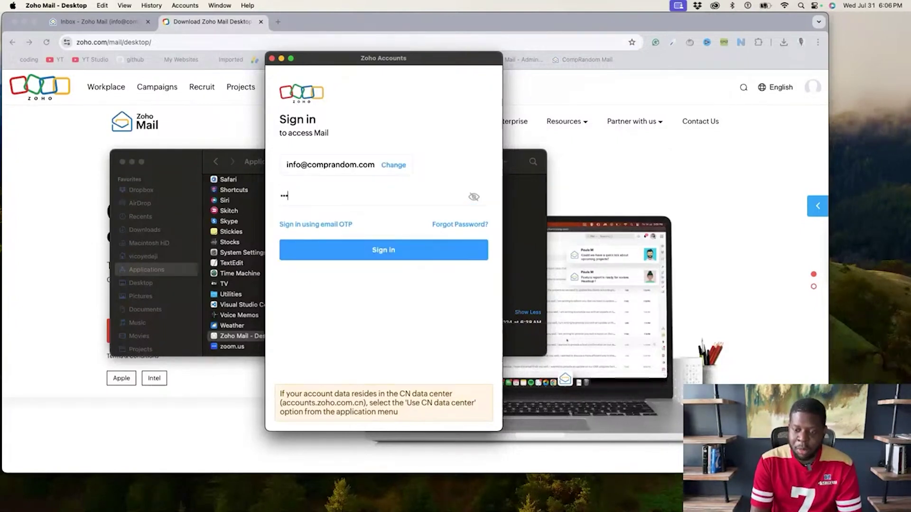
{"action": "key", "text": "Return"}
{"action": "key", "text": "BackSpace"}
{"action": "key", "text": "BackSpace"}
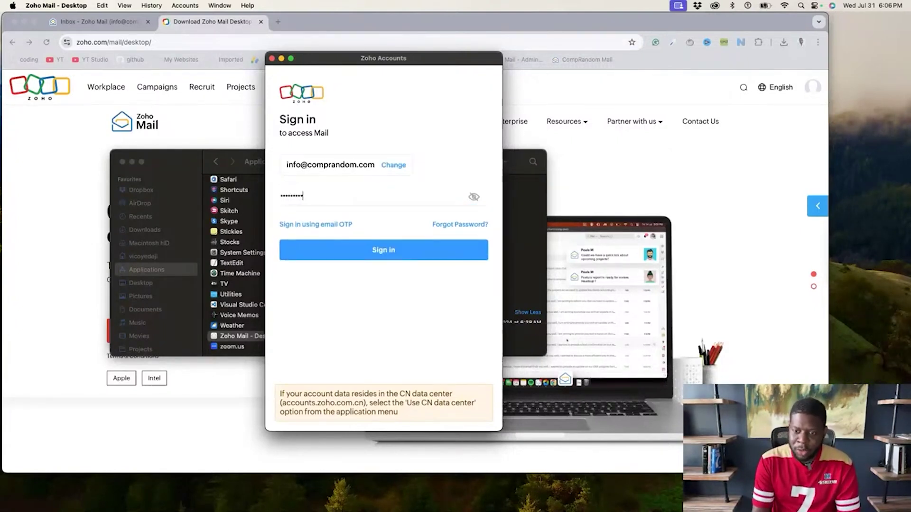
{"action": "key", "text": "BackSpace"}
{"action": "key", "text": "BackSpace"}
{"action": "key", "text": "BackSpace"}
{"action": "key", "text": "BackSpace"}
{"action": "type", "text": "••••••••••"}
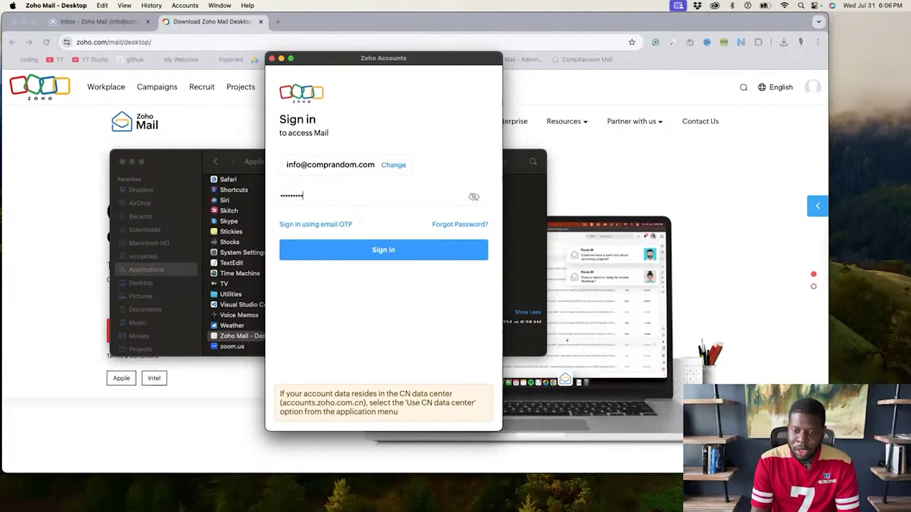
{"action": "key", "text": "Return"}
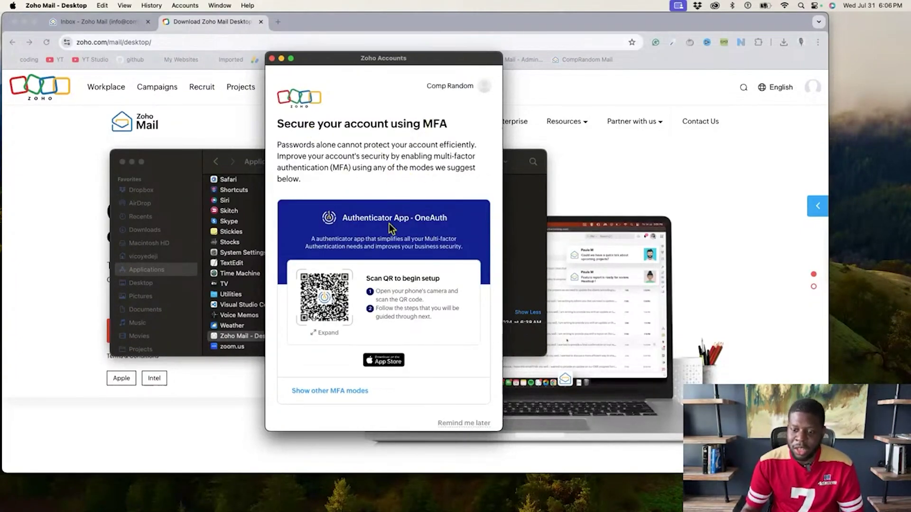
{"action": "scroll", "coordinate": [391, 227], "scroll_direction": "down", "scroll_amount": 1}
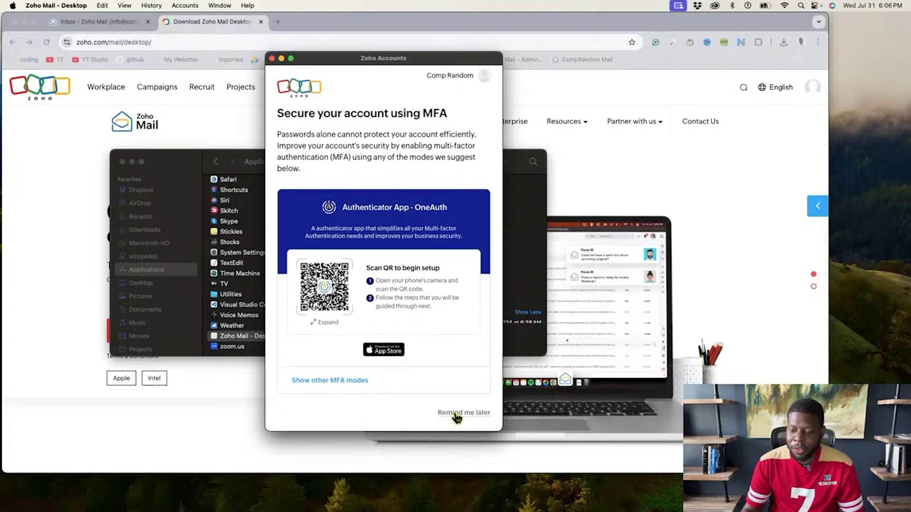
{"action": "left_click", "coordinate": [456, 414]}
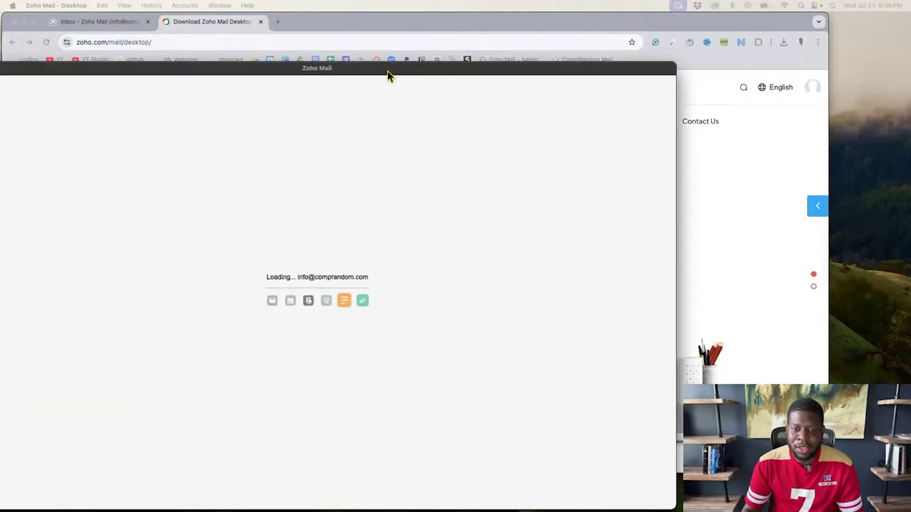
Close Chrome's 'Inbox - Zoho Mail' webmail tab
{"action": "left_click_drag", "start_coordinate": [388, 71], "coordinate": [473, 56]}
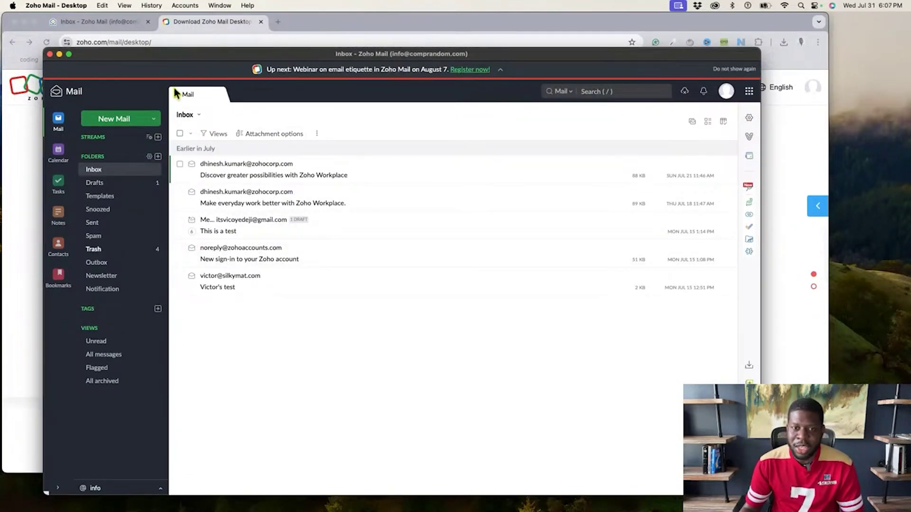
{"action": "left_click", "coordinate": [85, 22]}
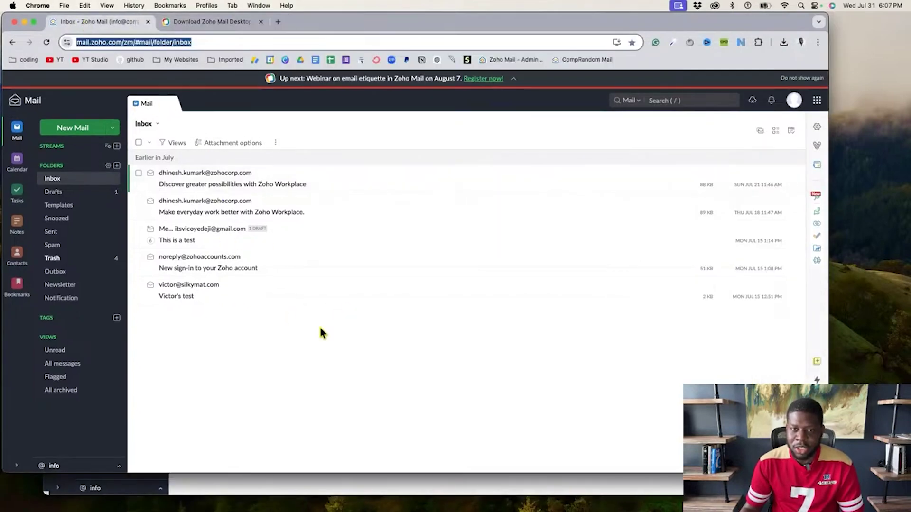
{"action": "left_click", "coordinate": [148, 22]}
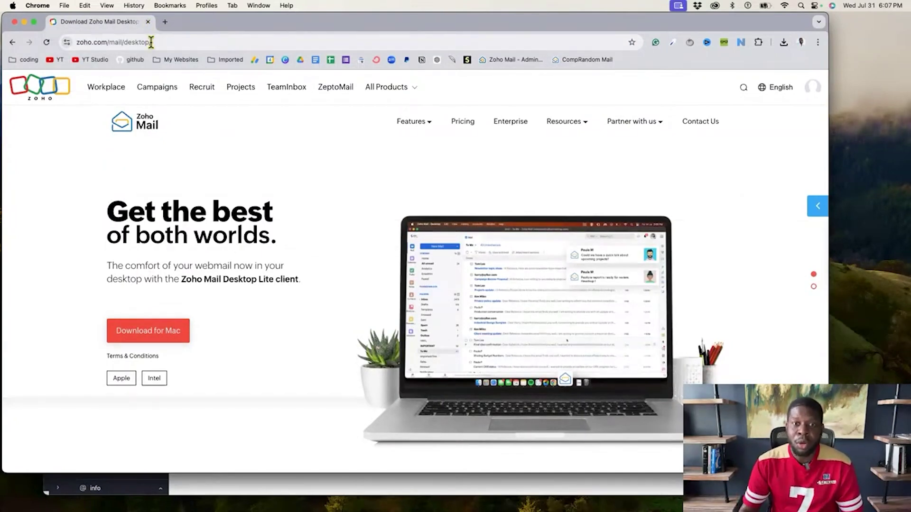
Close the Chrome window and reposition the Zoho Mail desktop window
{"action": "left_click", "coordinate": [147, 22]}
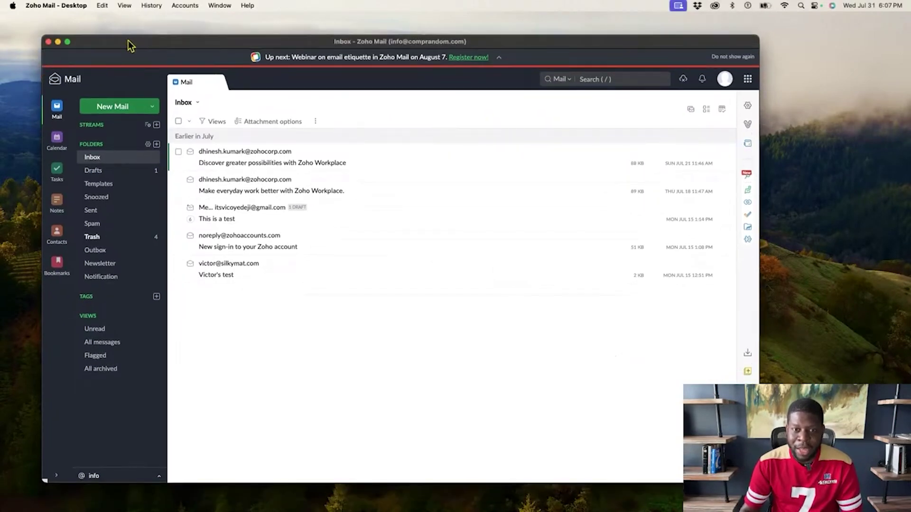
{"action": "left_click_drag", "start_coordinate": [128, 40], "coordinate": [124, 37]}
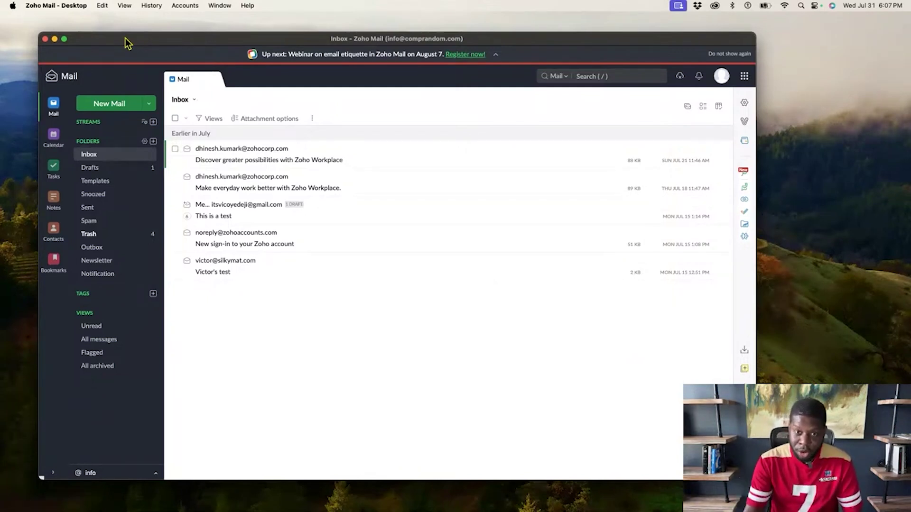
{"action": "left_click_drag", "start_coordinate": [124, 39], "coordinate": [125, 32]}
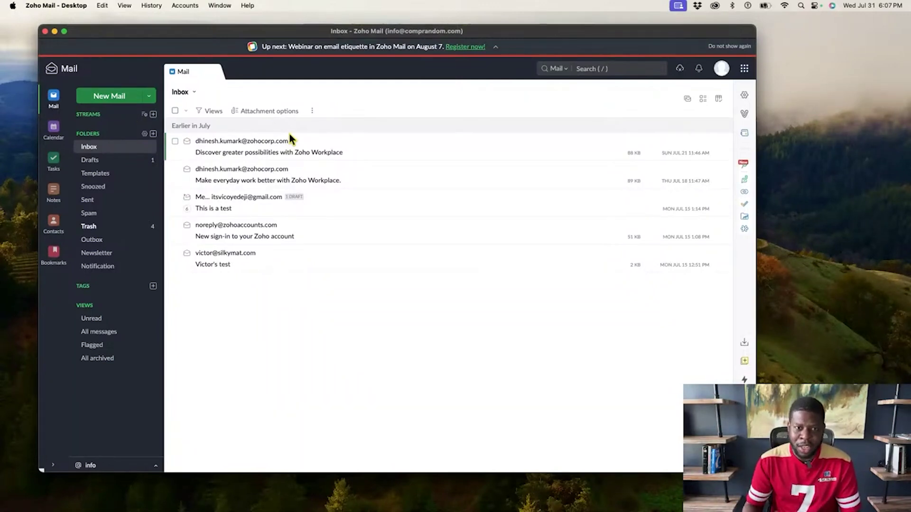
{"action": "left_click_drag", "start_coordinate": [163, 34], "coordinate": [162, 38]}
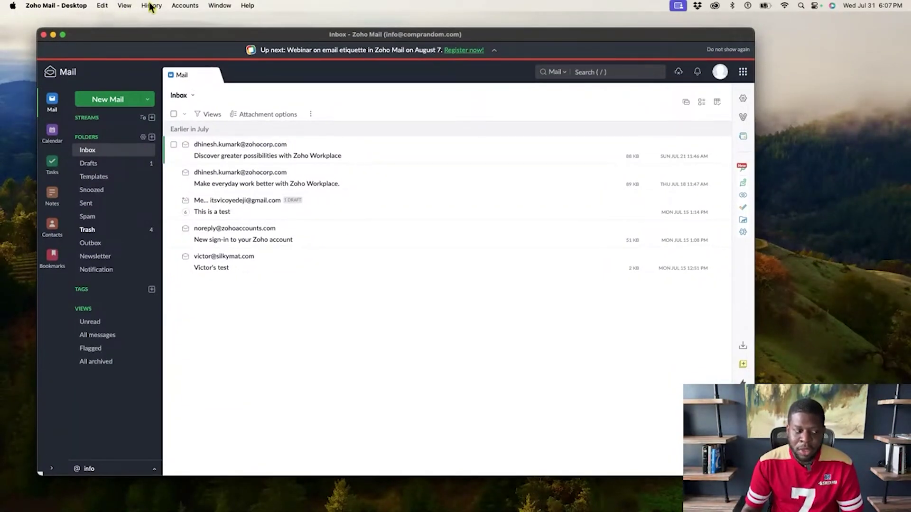
Add another account by signing in with its silkymat.com email address, choosing 'Remind me later' for MFA
{"action": "left_click", "coordinate": [179, 6]}
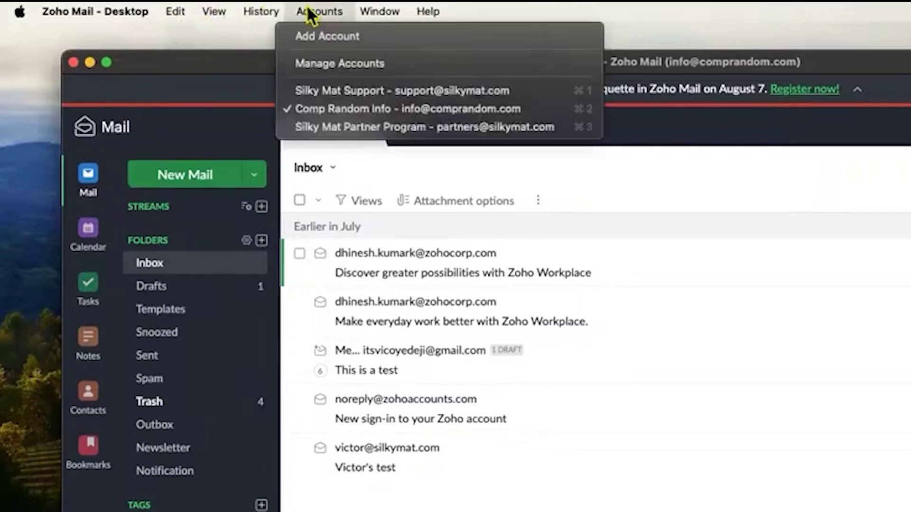
{"action": "left_click", "coordinate": [311, 38]}
{"action": "left_click_drag", "start_coordinate": [405, 52], "coordinate": [388, 65]}
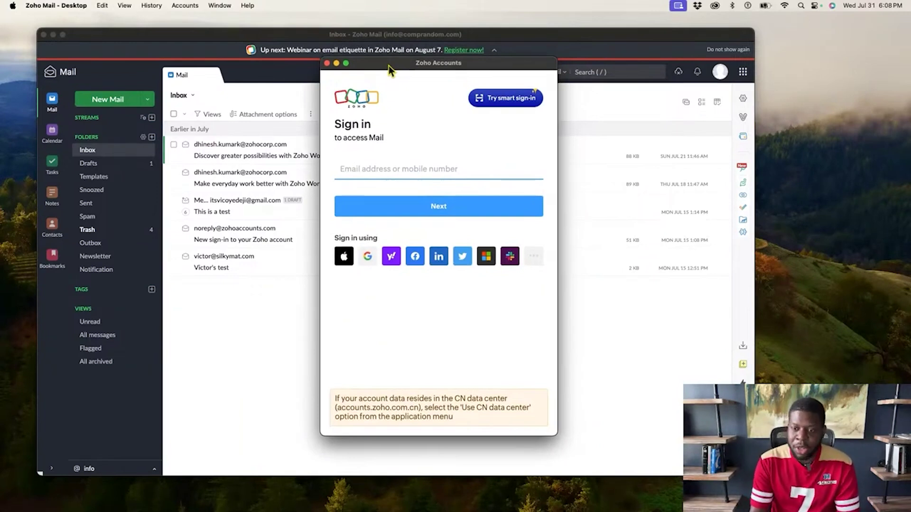
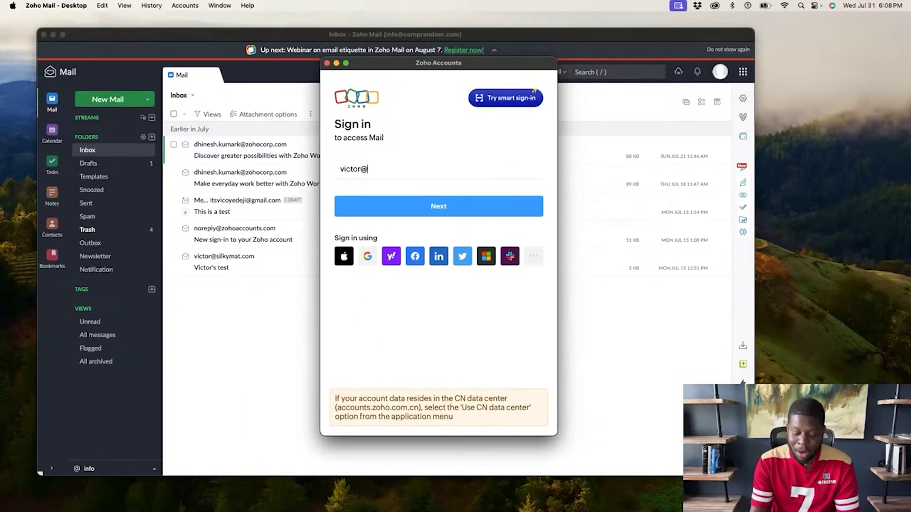
{"action": "key", "text": "Return"}
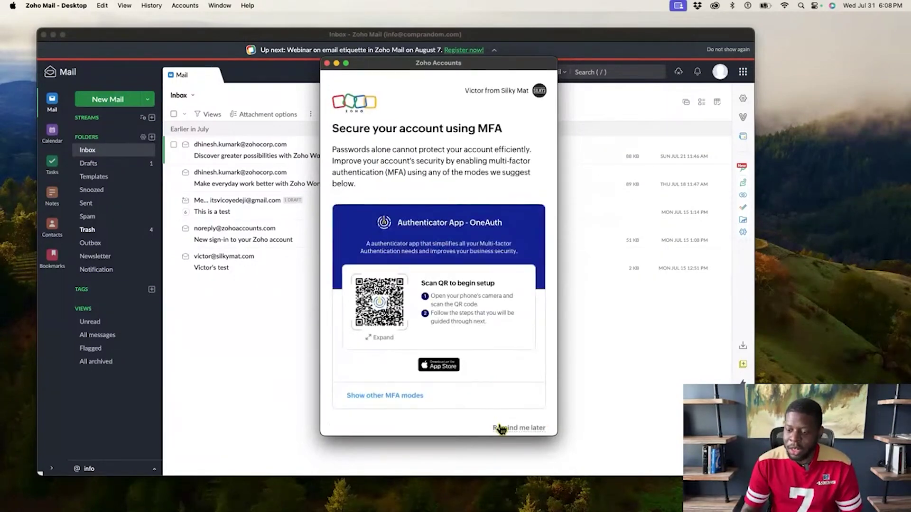
{"action": "left_click", "coordinate": [502, 427]}
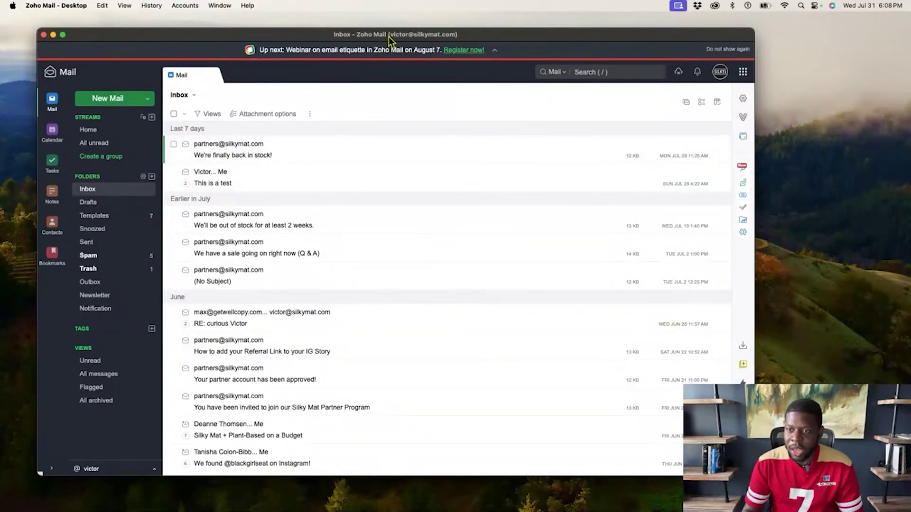
Switch to the Comp Random Info account from the Accounts menu and confirm it is checked
{"action": "mouse_move", "coordinate": [390, 36]}
{"action": "left_mouse_down"}
{"action": "mouse_move", "coordinate": [412, 36]}
{"action": "mouse_move", "coordinate": [387, 39]}
{"action": "mouse_move", "coordinate": [398, 43]}
{"action": "left_mouse_up"}
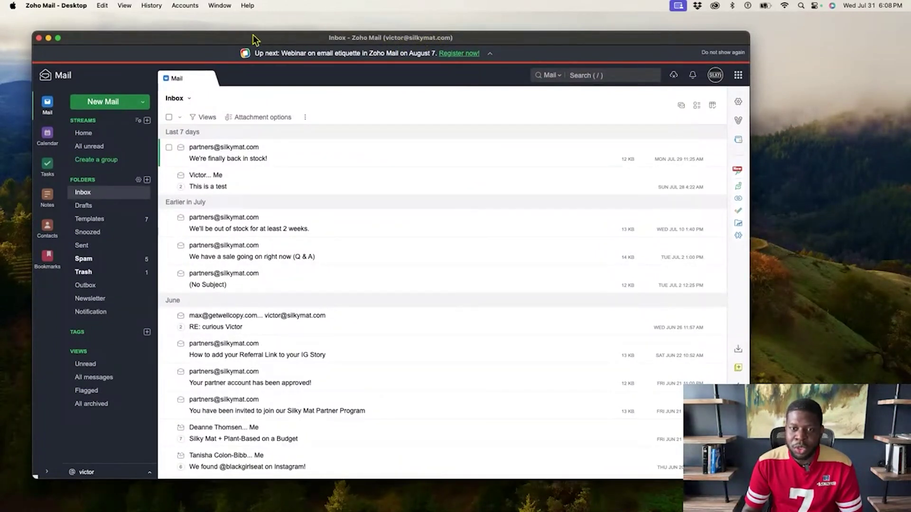
{"action": "left_click", "coordinate": [184, 6]}
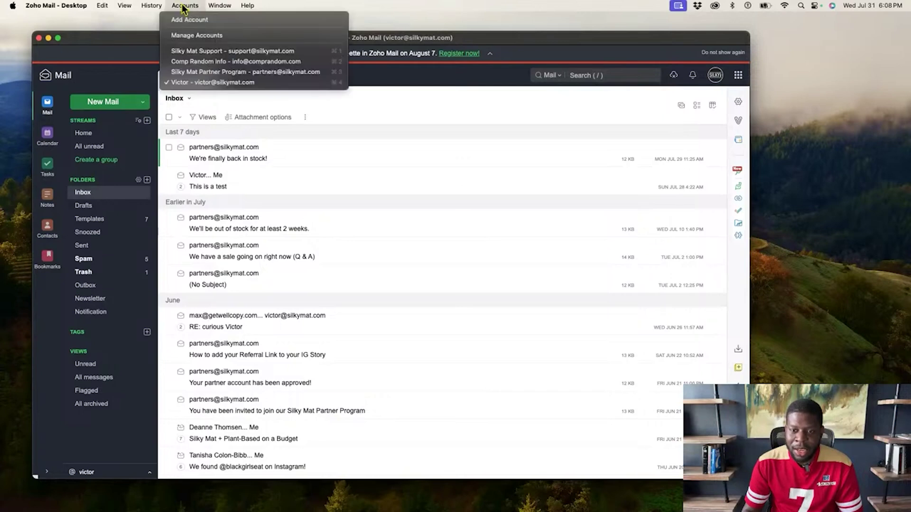
{"action": "left_click", "coordinate": [184, 63]}
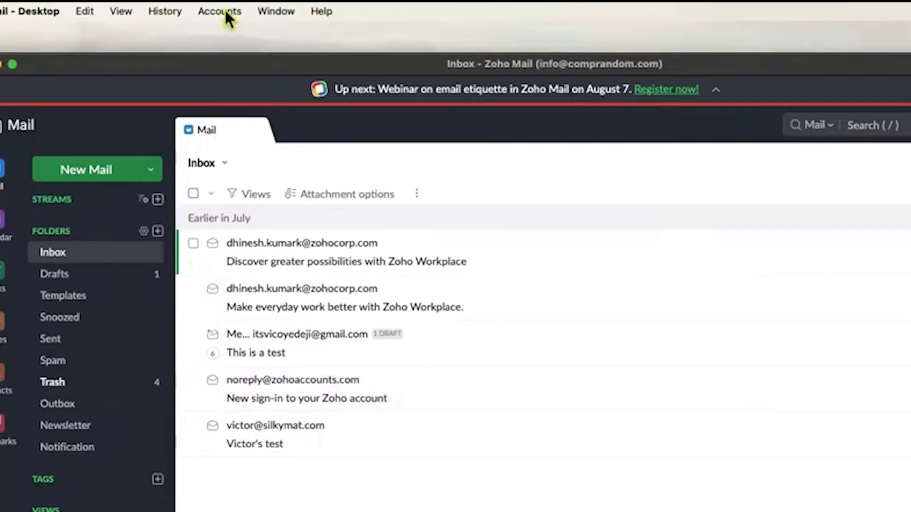
{"action": "left_click", "coordinate": [226, 12]}
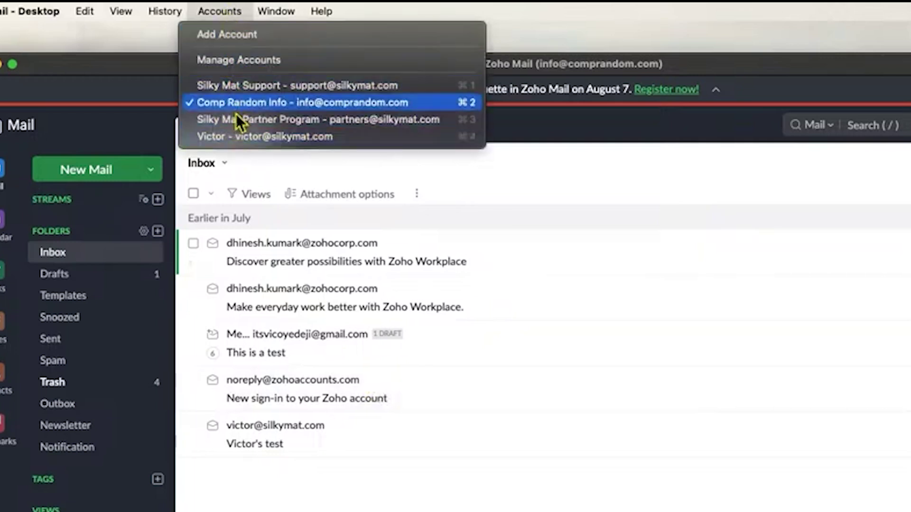
Review Manage Accounts, then quit Zoho Mail - Desktop and relaunch it from Applications
{"action": "left_click", "coordinate": [242, 64]}
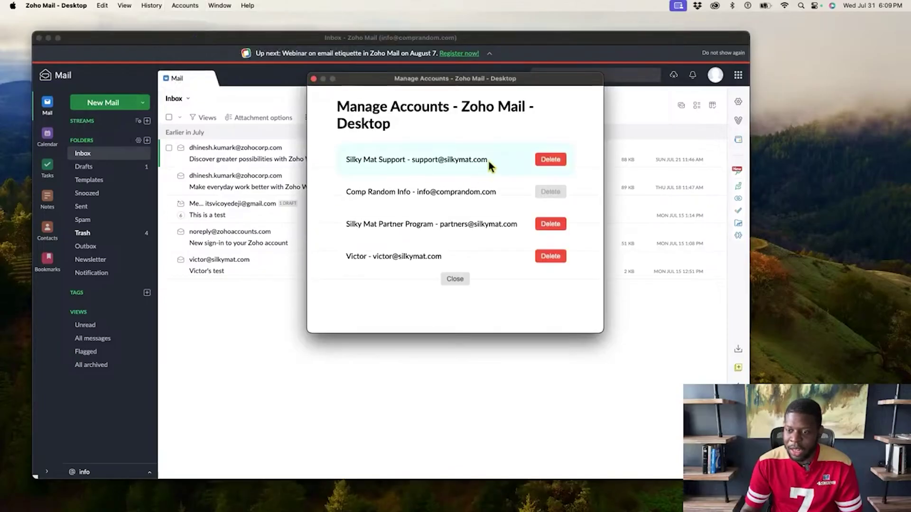
{"action": "left_click", "coordinate": [545, 226]}
{"action": "left_click", "coordinate": [63, 5]}
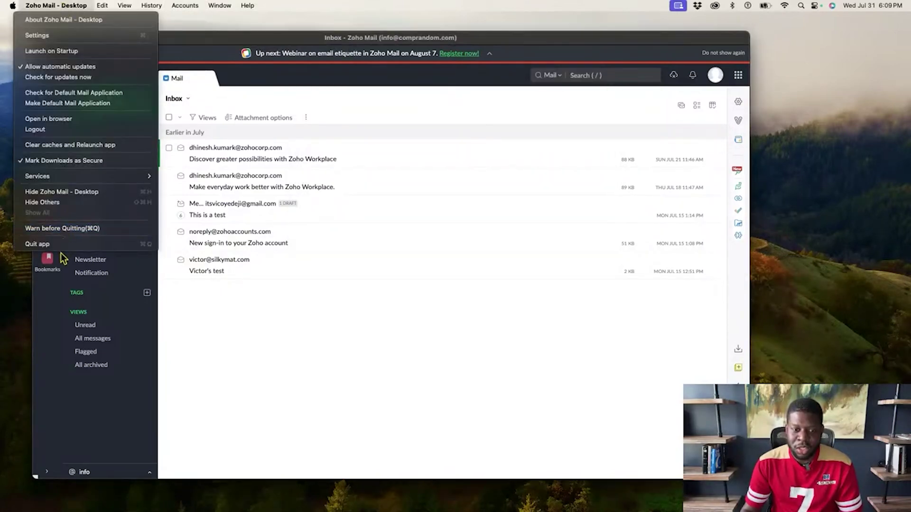
{"action": "left_click", "coordinate": [58, 244]}
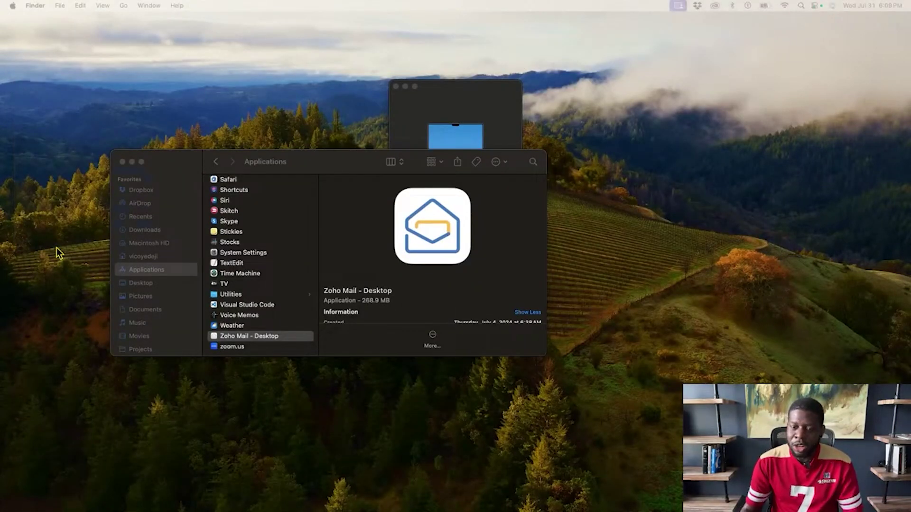
{"action": "double_click", "coordinate": [230, 337]}
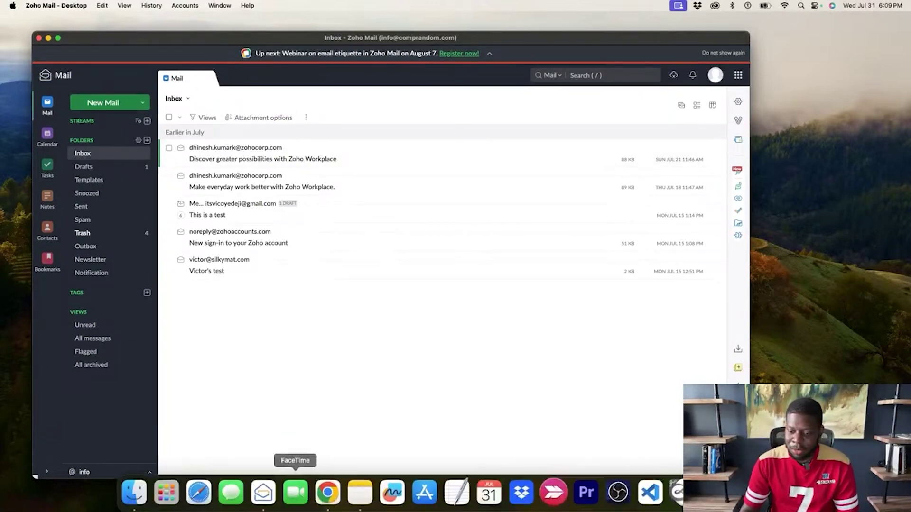
Bring Chrome forward, maximize it, and load mail.zoho.com in a new tab
{"action": "left_click", "coordinate": [326, 489]}
{"action": "left_click_drag", "start_coordinate": [442, 34], "coordinate": [448, 33]}
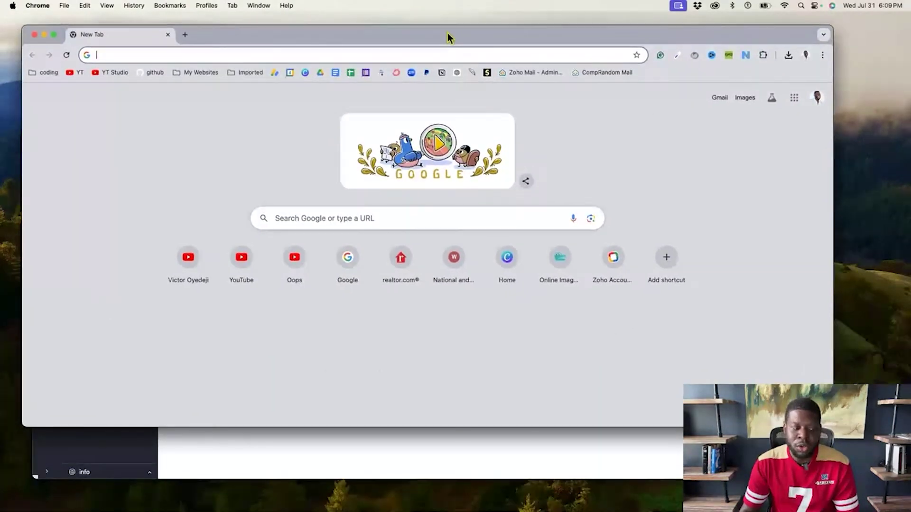
{"action": "key", "text": "ctrl+alt+Return"}
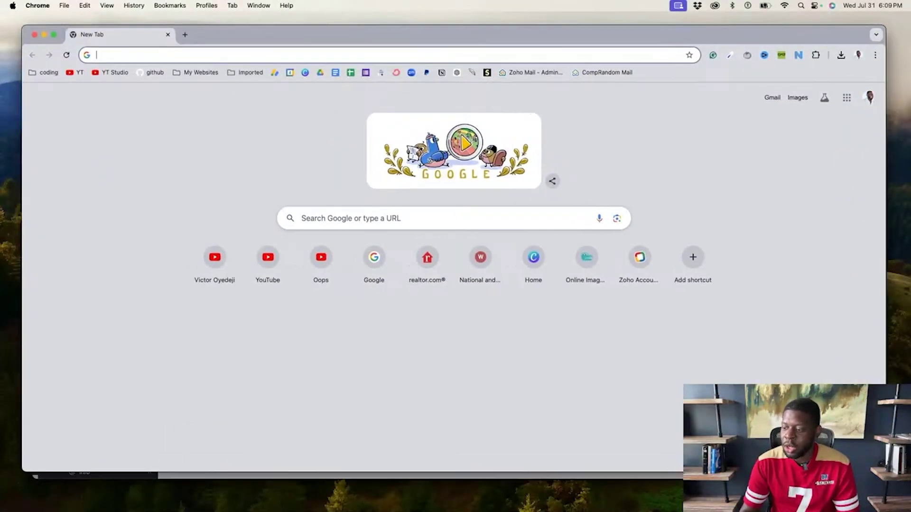
{"action": "type", "text": "mail.zoho.com"}
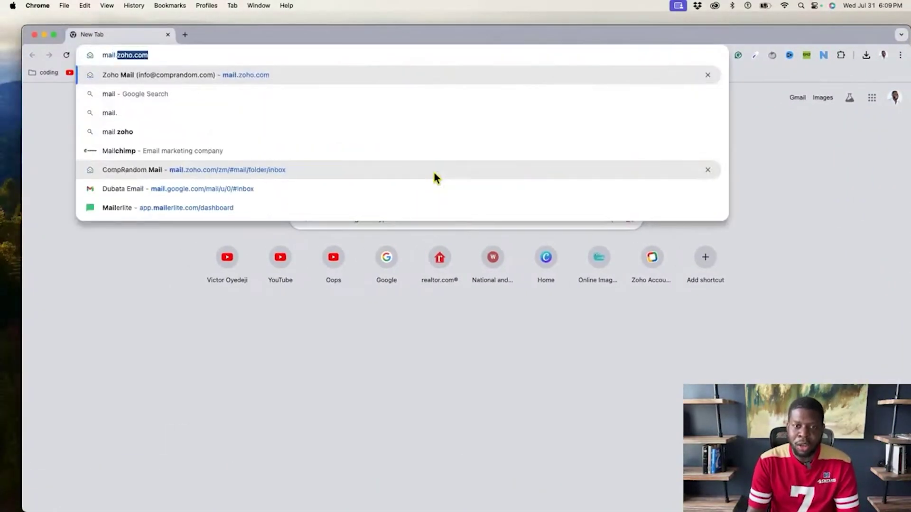
{"action": "key", "text": "Return"}
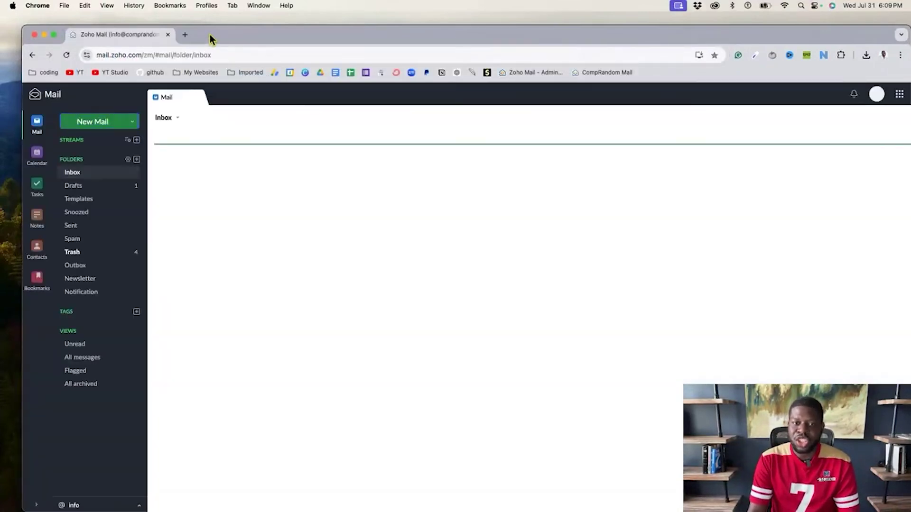
{"action": "left_click_drag", "start_coordinate": [209, 34], "coordinate": [193, 18]}
{"action": "left_click", "coordinate": [166, 21]}
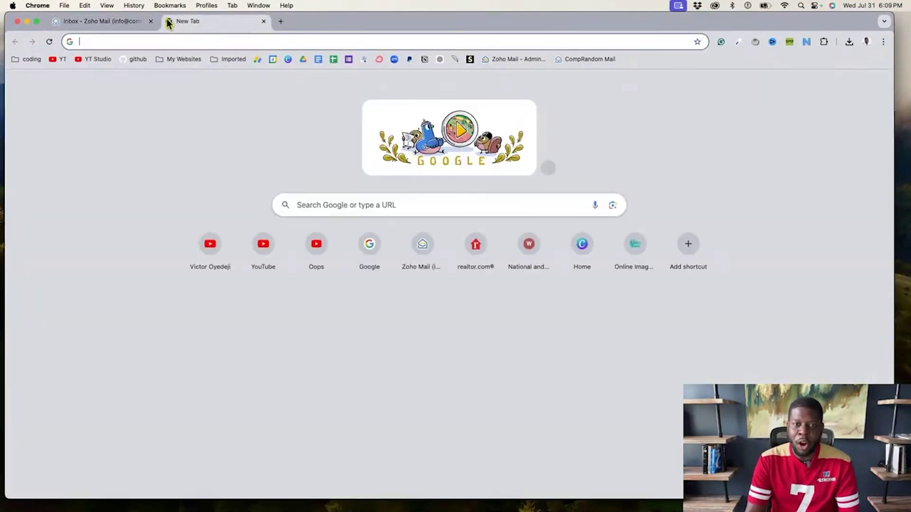
{"action": "type", "text": "mail.zoho.com"}
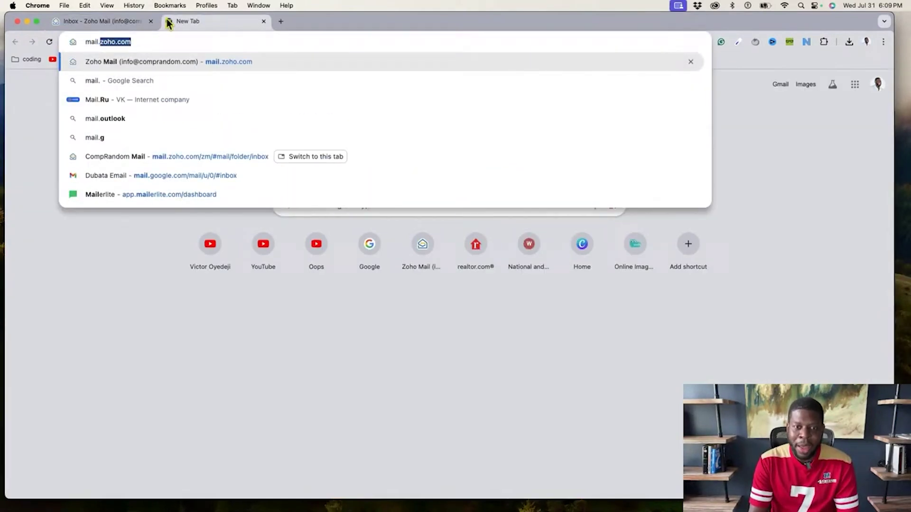
{"action": "key", "text": "Return"}
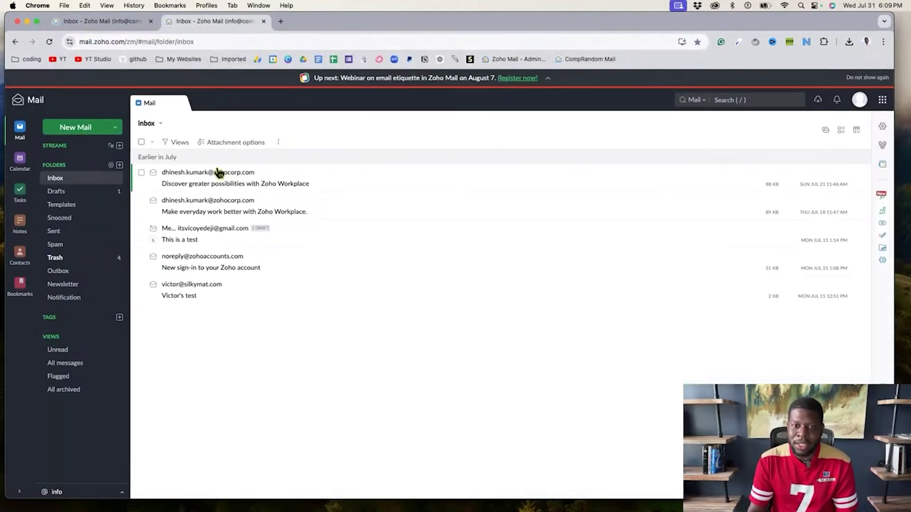
Confirm the web inbox is signed in as Comp Random Info, then minimize Chrome
{"action": "left_click", "coordinate": [858, 100]}
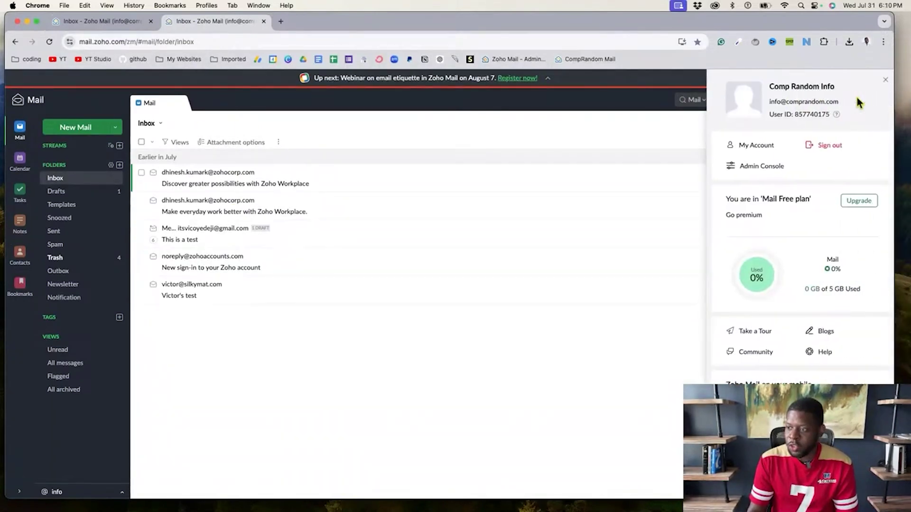
{"action": "left_click_drag", "start_coordinate": [769, 102], "coordinate": [859, 109]}
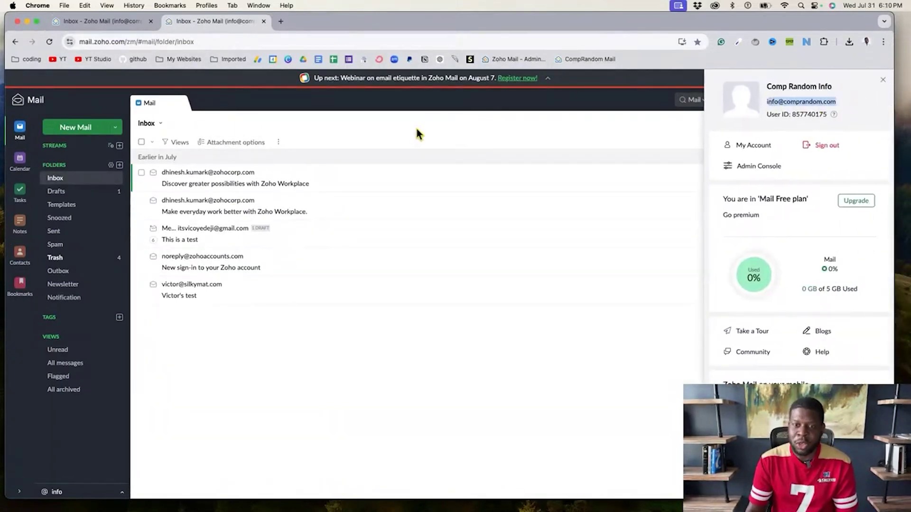
{"action": "left_click", "coordinate": [396, 161]}
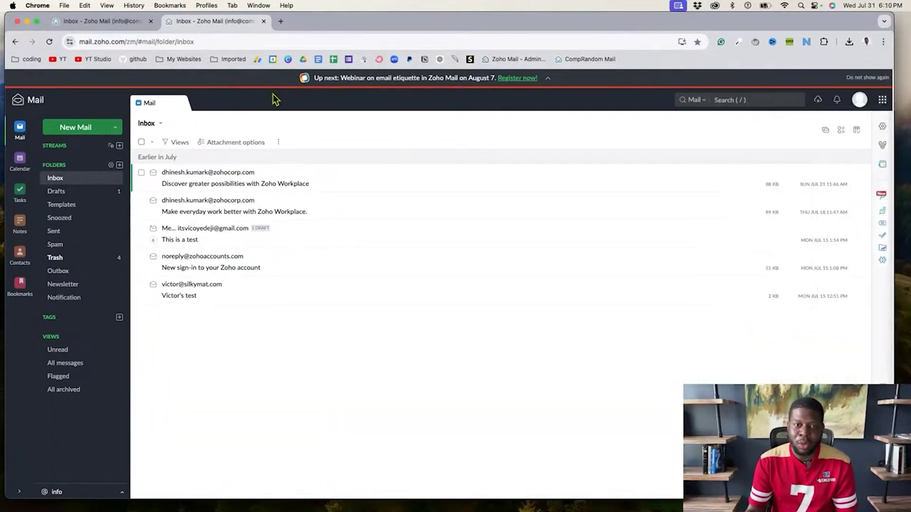
{"action": "left_click", "coordinate": [27, 22]}
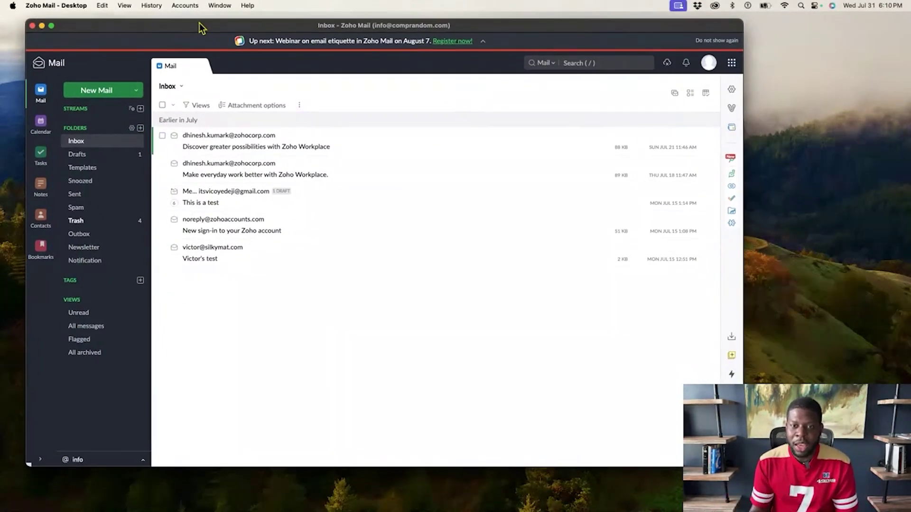
Show the Accounts menu listing four signed-in accounts, with Comp Random Info active
{"action": "left_click", "coordinate": [179, 6]}
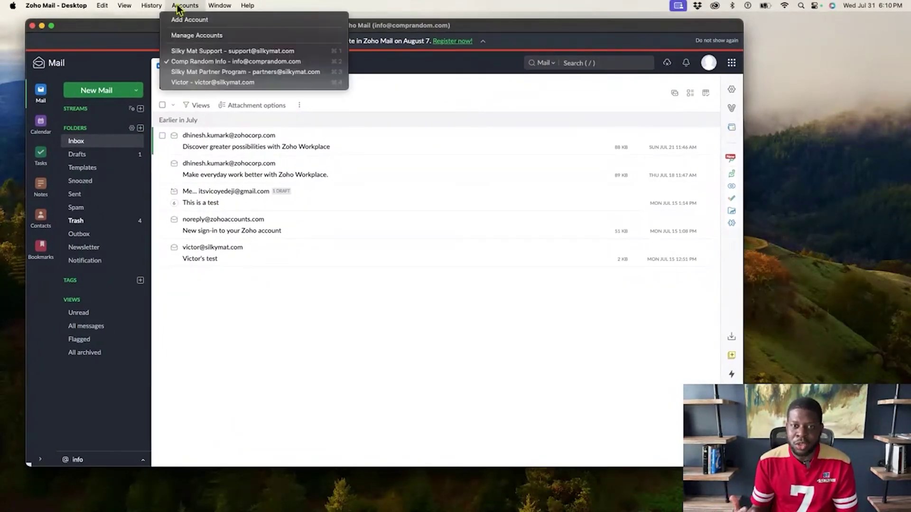